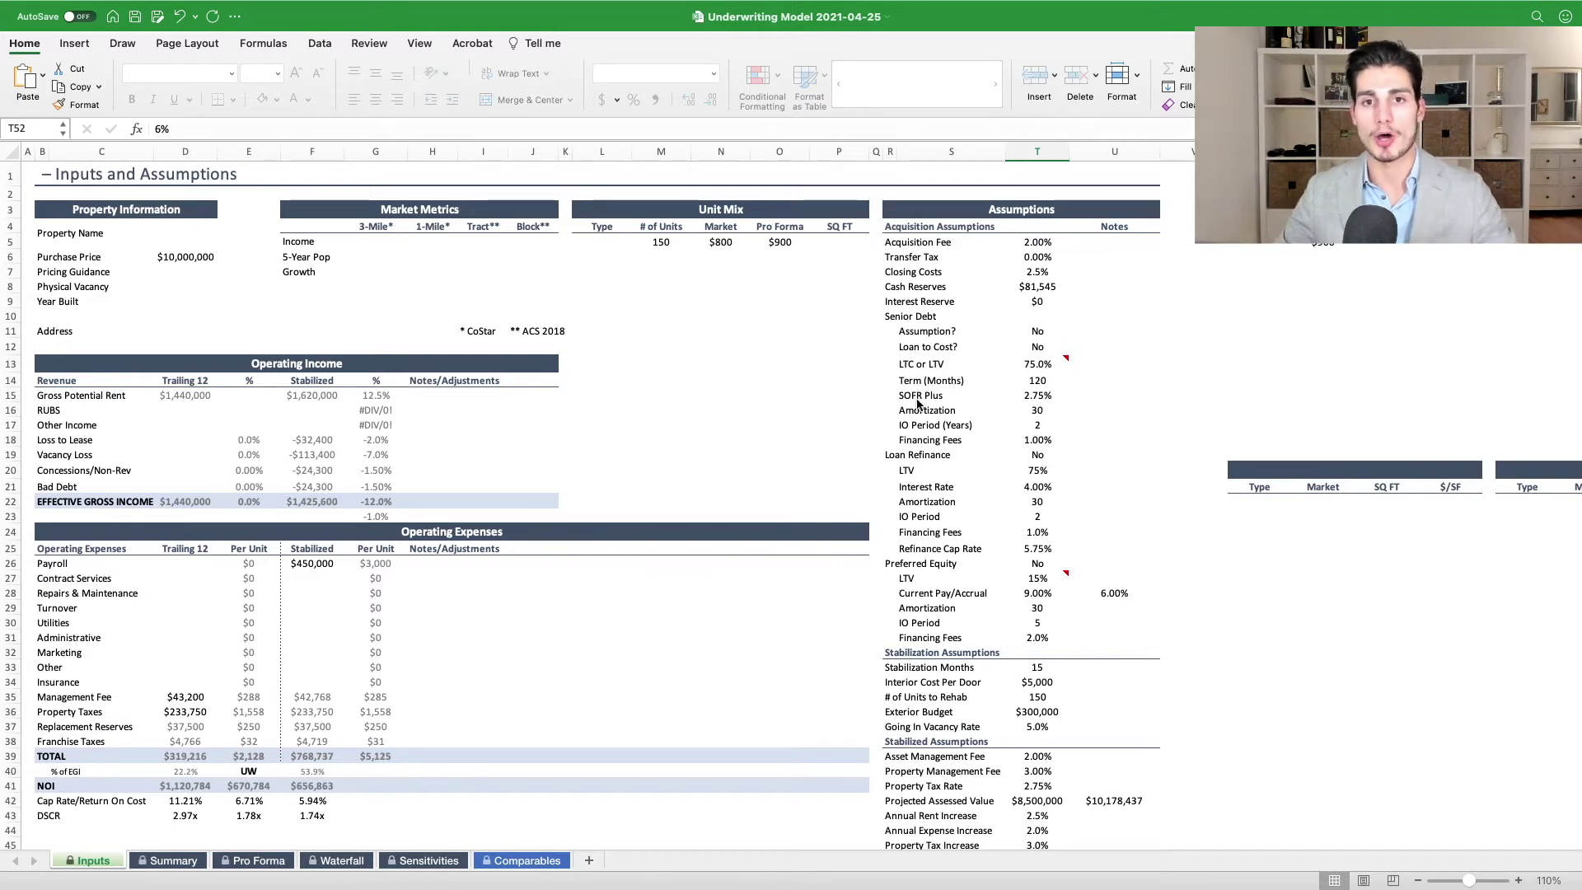
Switch the senior debt rate type to Interest Rate, then back to SOFR Plus with its 2.75% spread
{"action": "left_click", "coordinate": [917, 397]}
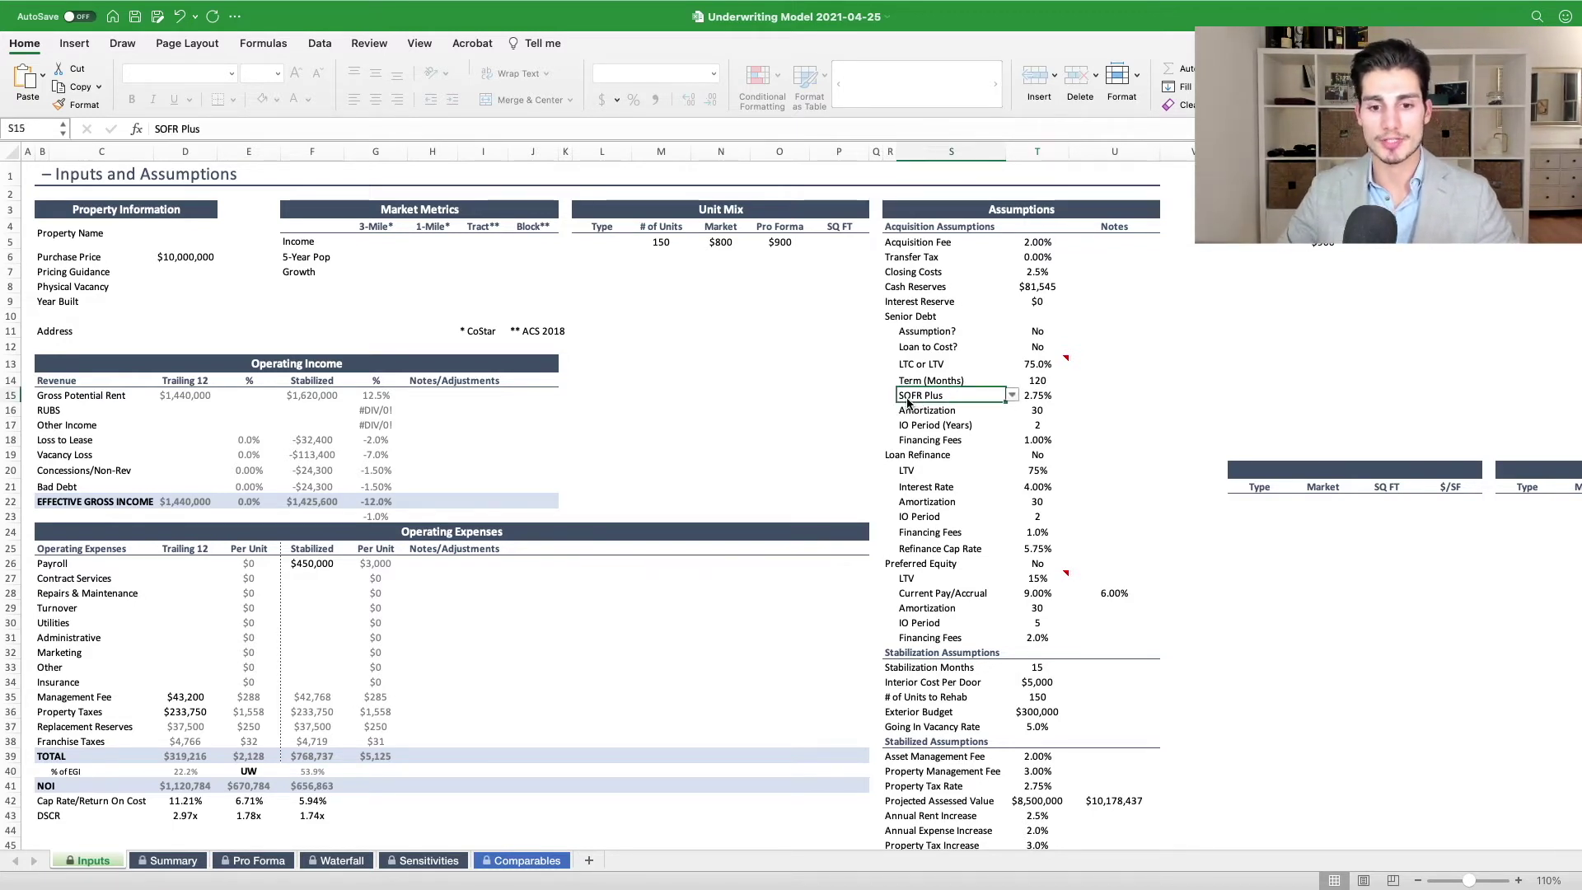
{"action": "left_click", "coordinate": [1013, 396]}
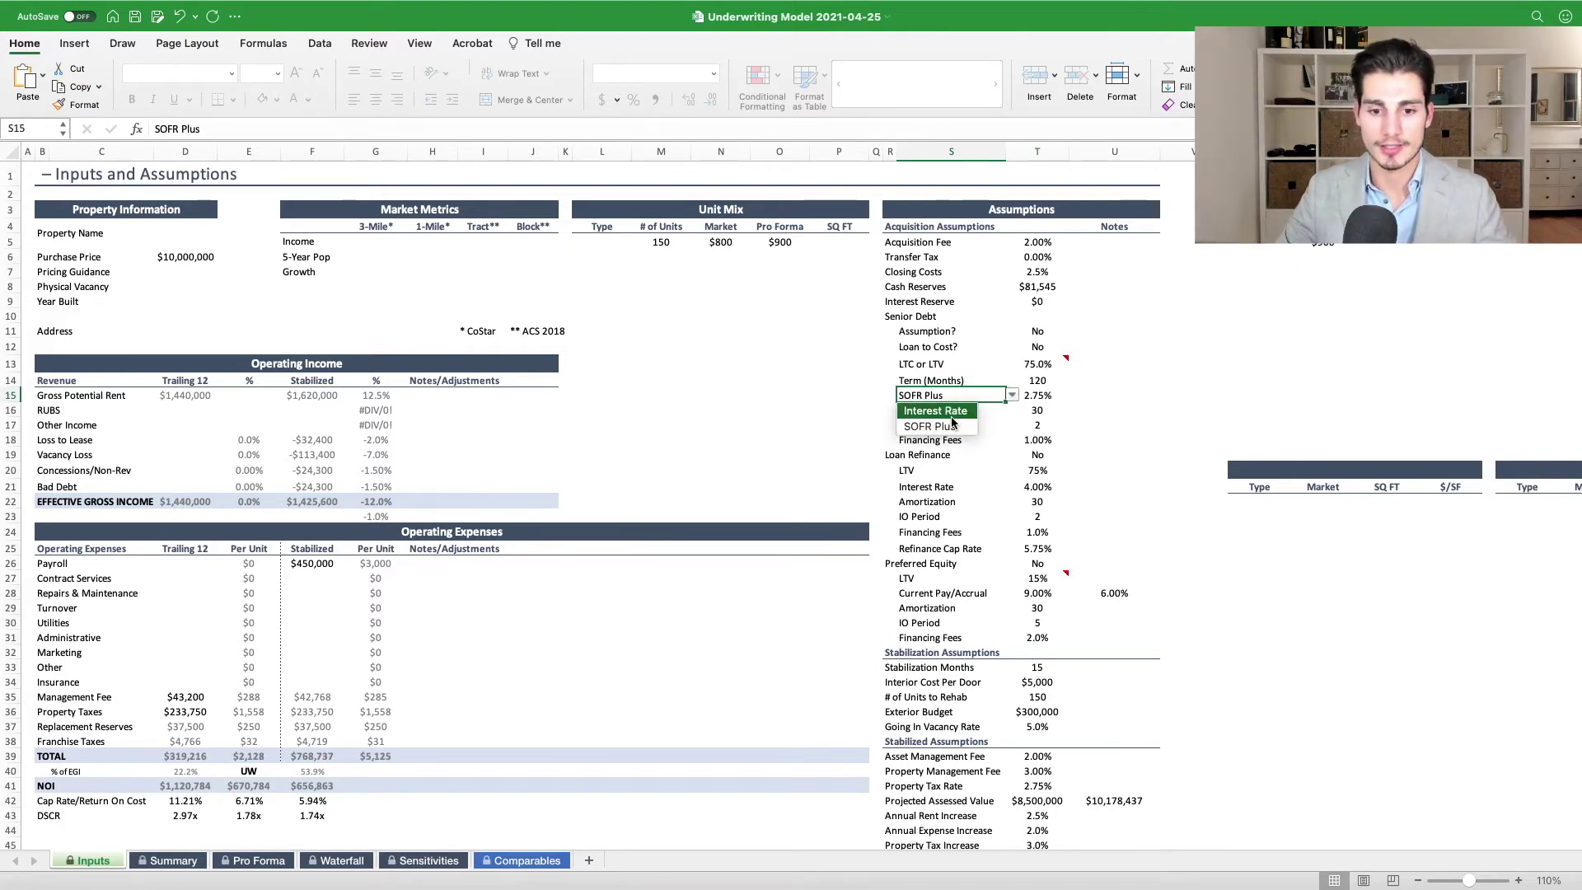
{"action": "left_click", "coordinate": [924, 411]}
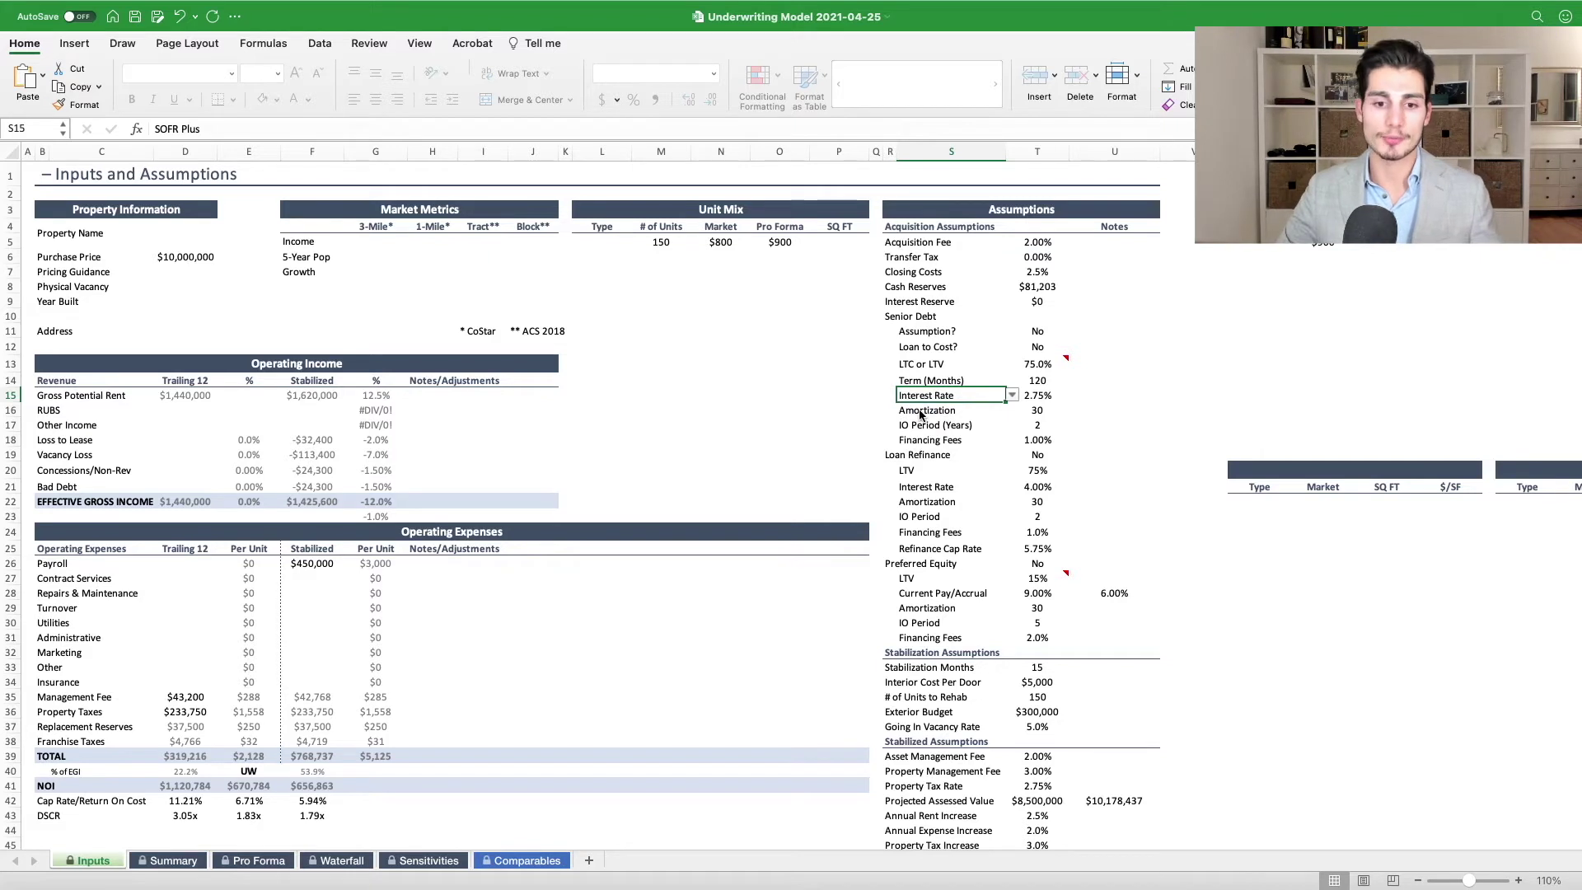
{"action": "left_click", "coordinate": [1046, 395]}
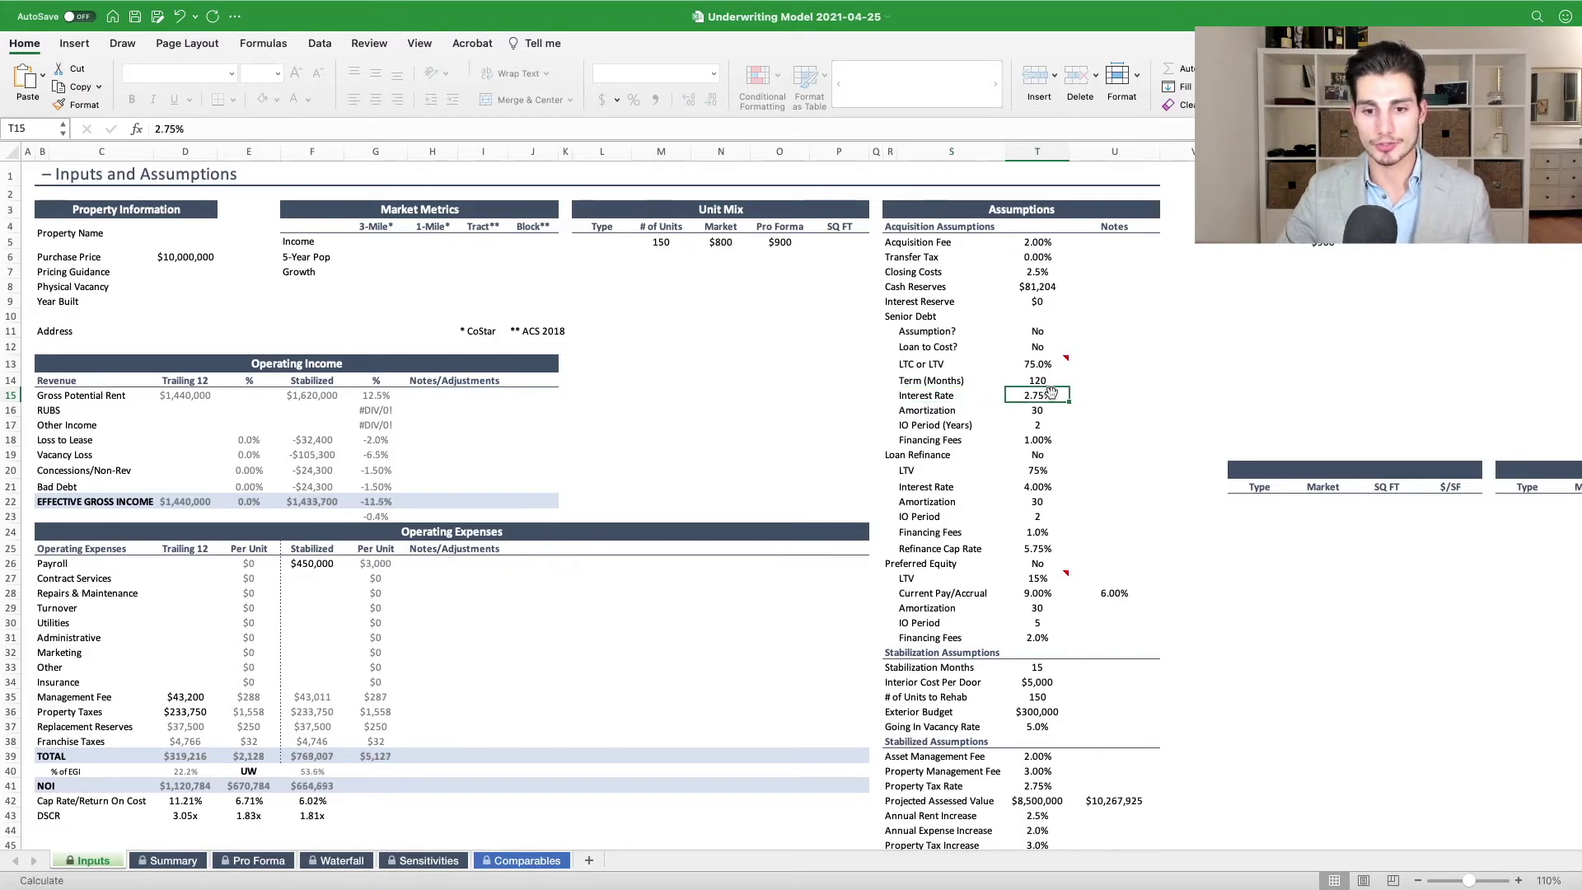
{"action": "left_click", "coordinate": [974, 396]}
{"action": "left_click", "coordinate": [1011, 395]}
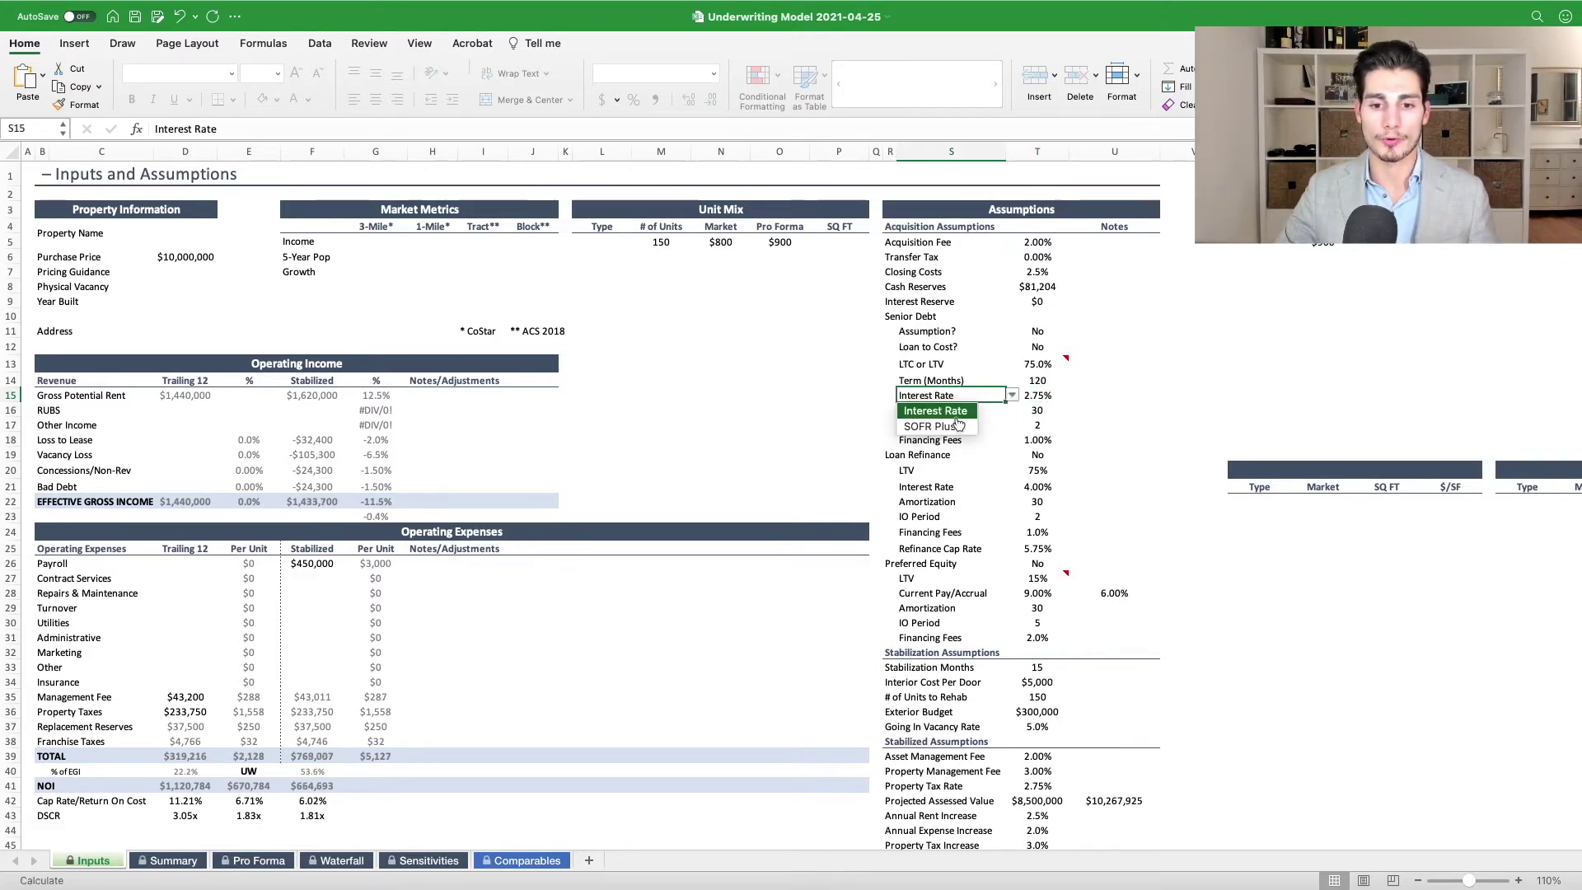
{"action": "left_click", "coordinate": [949, 427]}
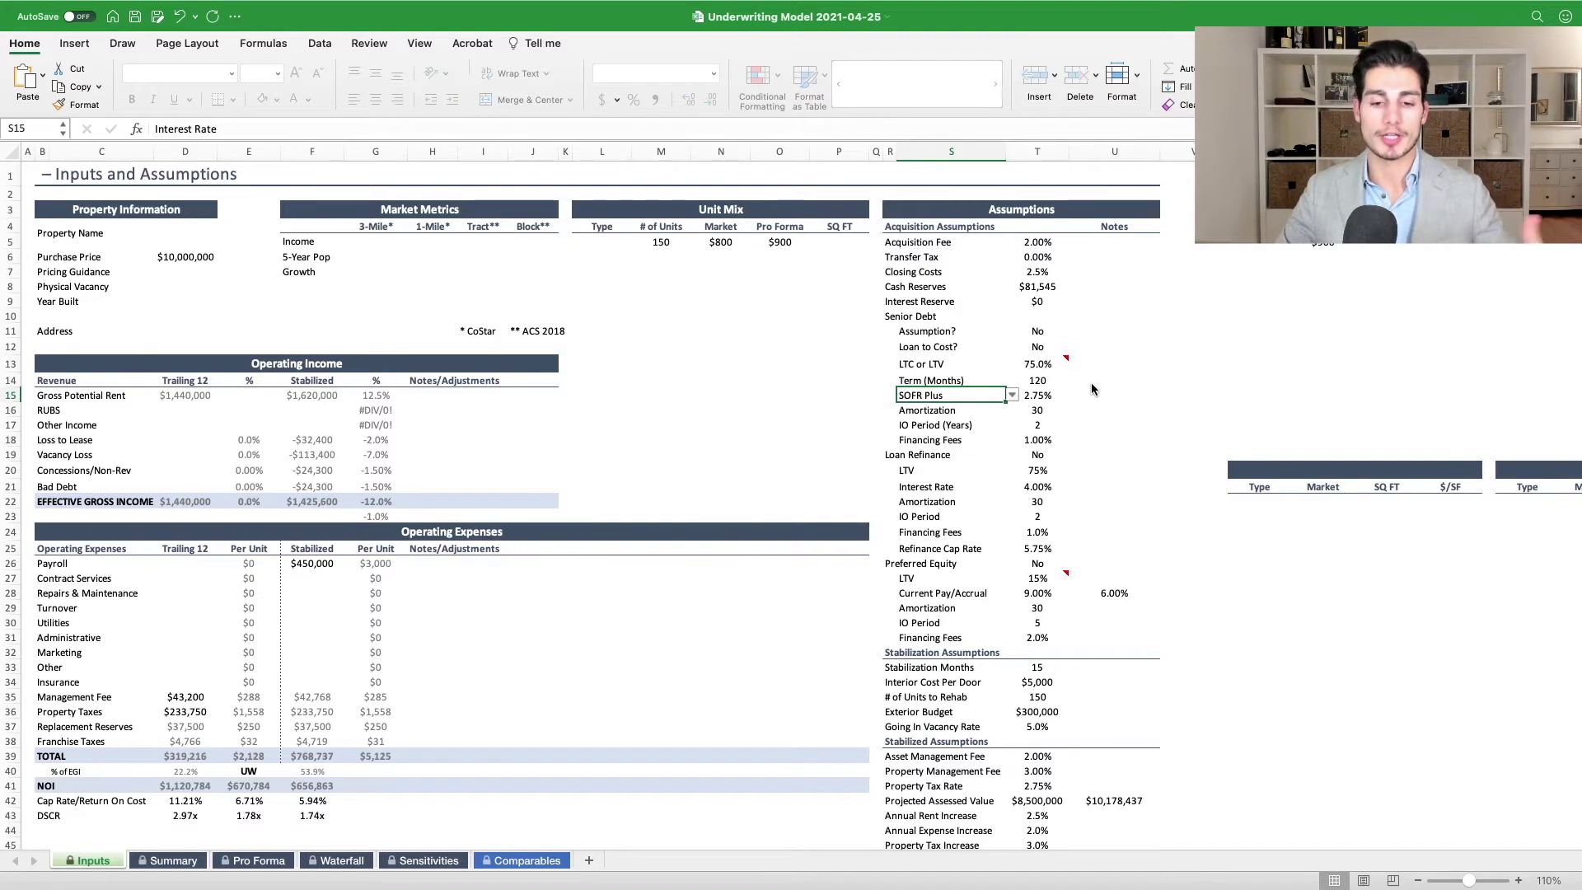
{"action": "left_click", "coordinate": [1039, 399]}
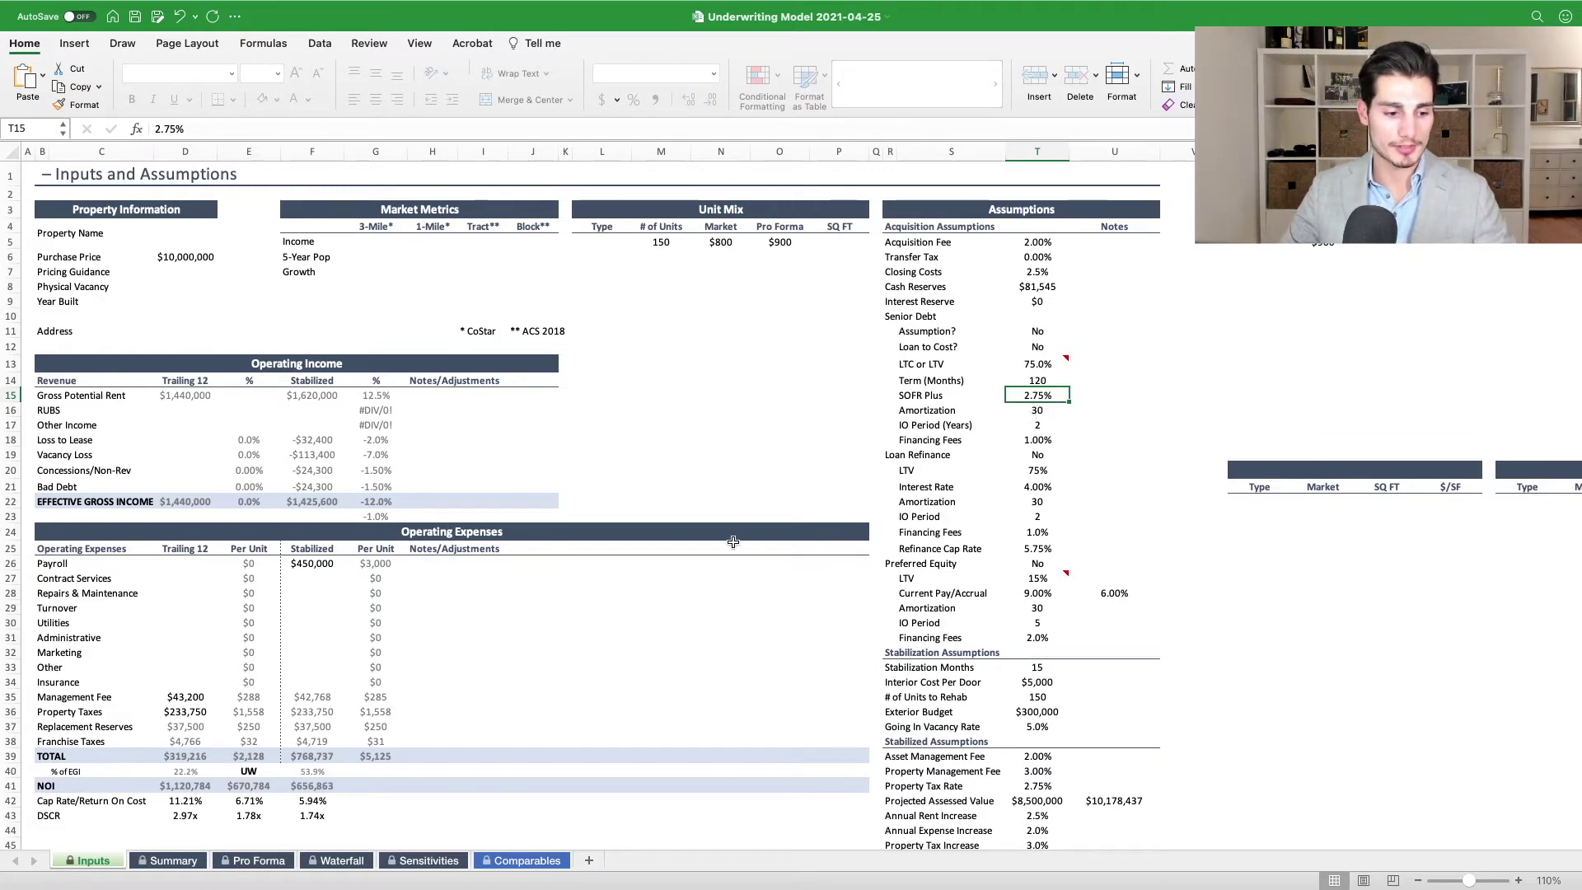
Select the SOFR Forward Curve row (row 36) on the Pro Forma sheet, then bring up the Review ribbon
{"action": "left_click", "coordinate": [247, 860]}
{"action": "scroll", "coordinate": [351, 646], "scroll_direction": "down", "scroll_amount": 2}
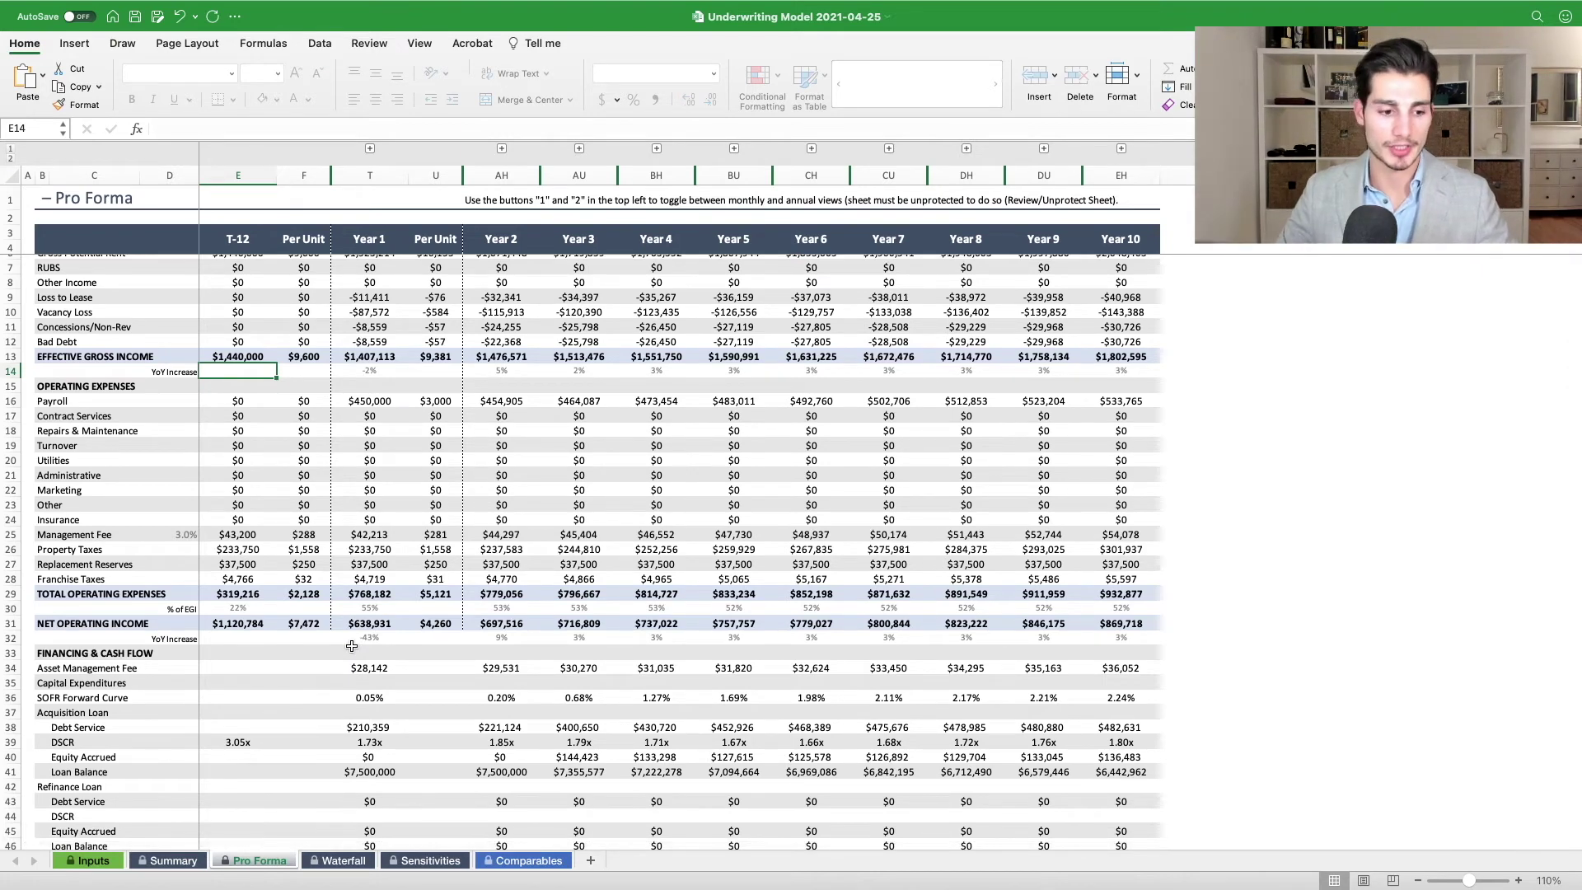
{"action": "scroll", "coordinate": [352, 646], "scroll_direction": "down", "scroll_amount": 3}
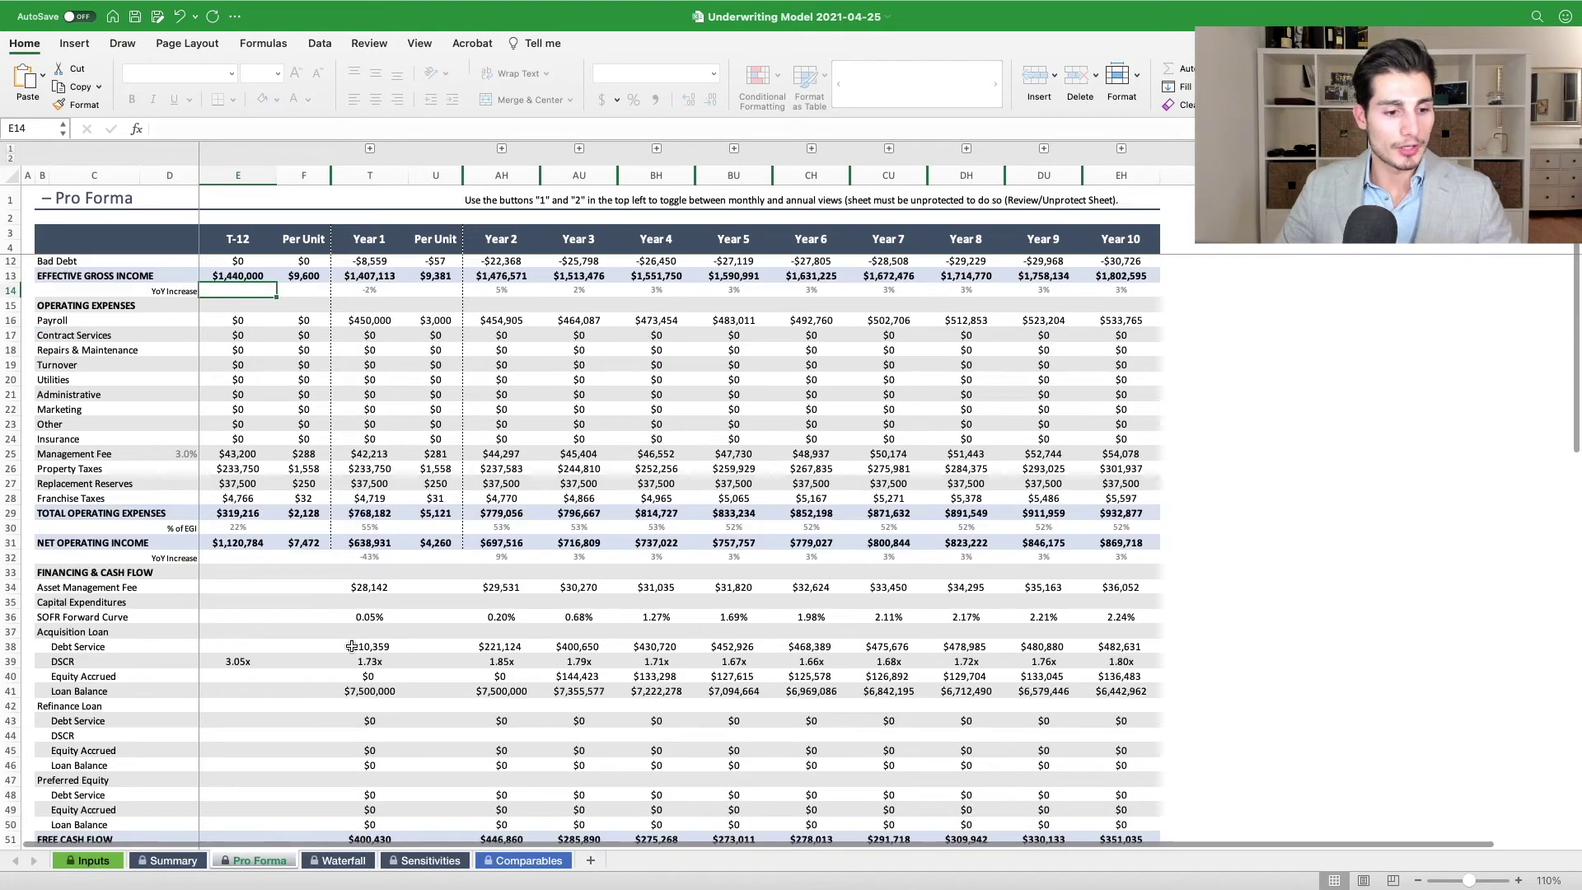
{"action": "left_click", "coordinate": [11, 617]}
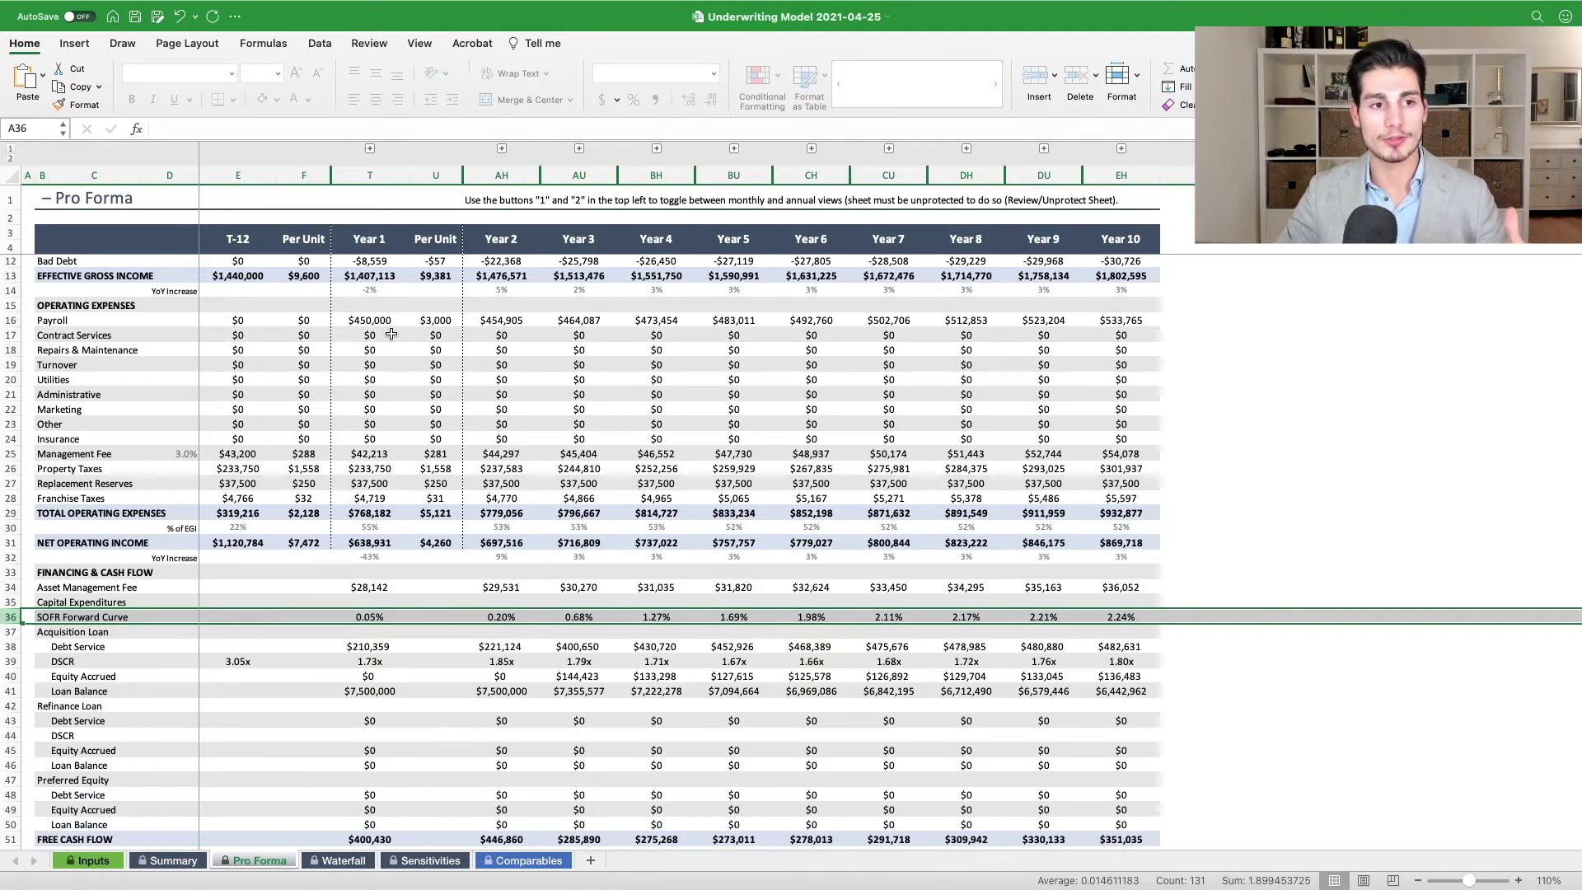
{"action": "left_click", "coordinate": [371, 44]}
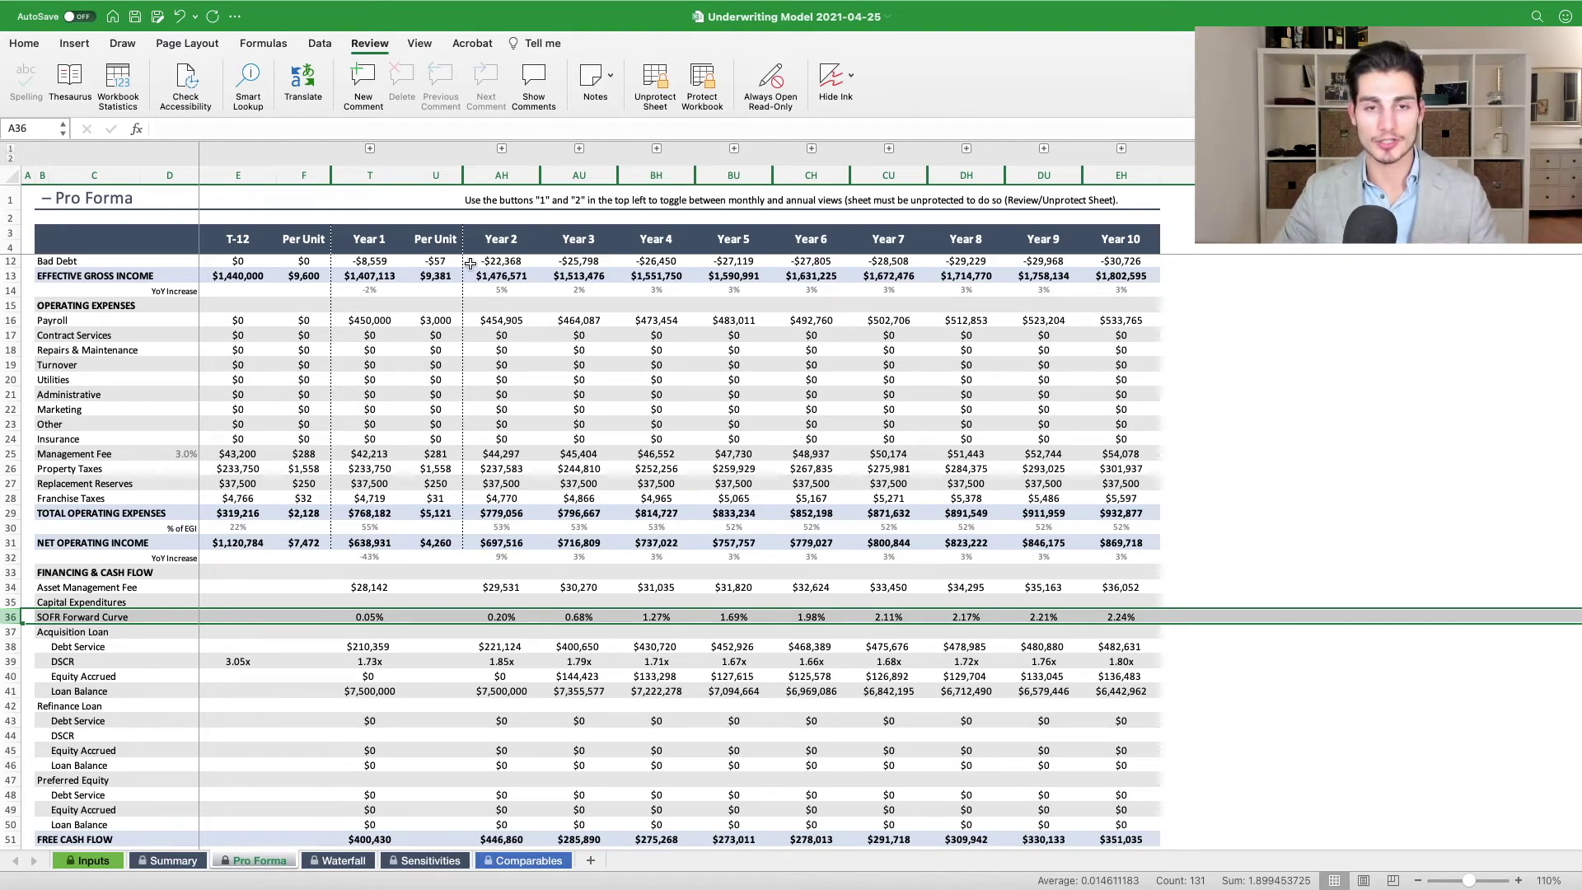
Unprotect the Pro Forma sheet
{"action": "left_click", "coordinate": [91, 861]}
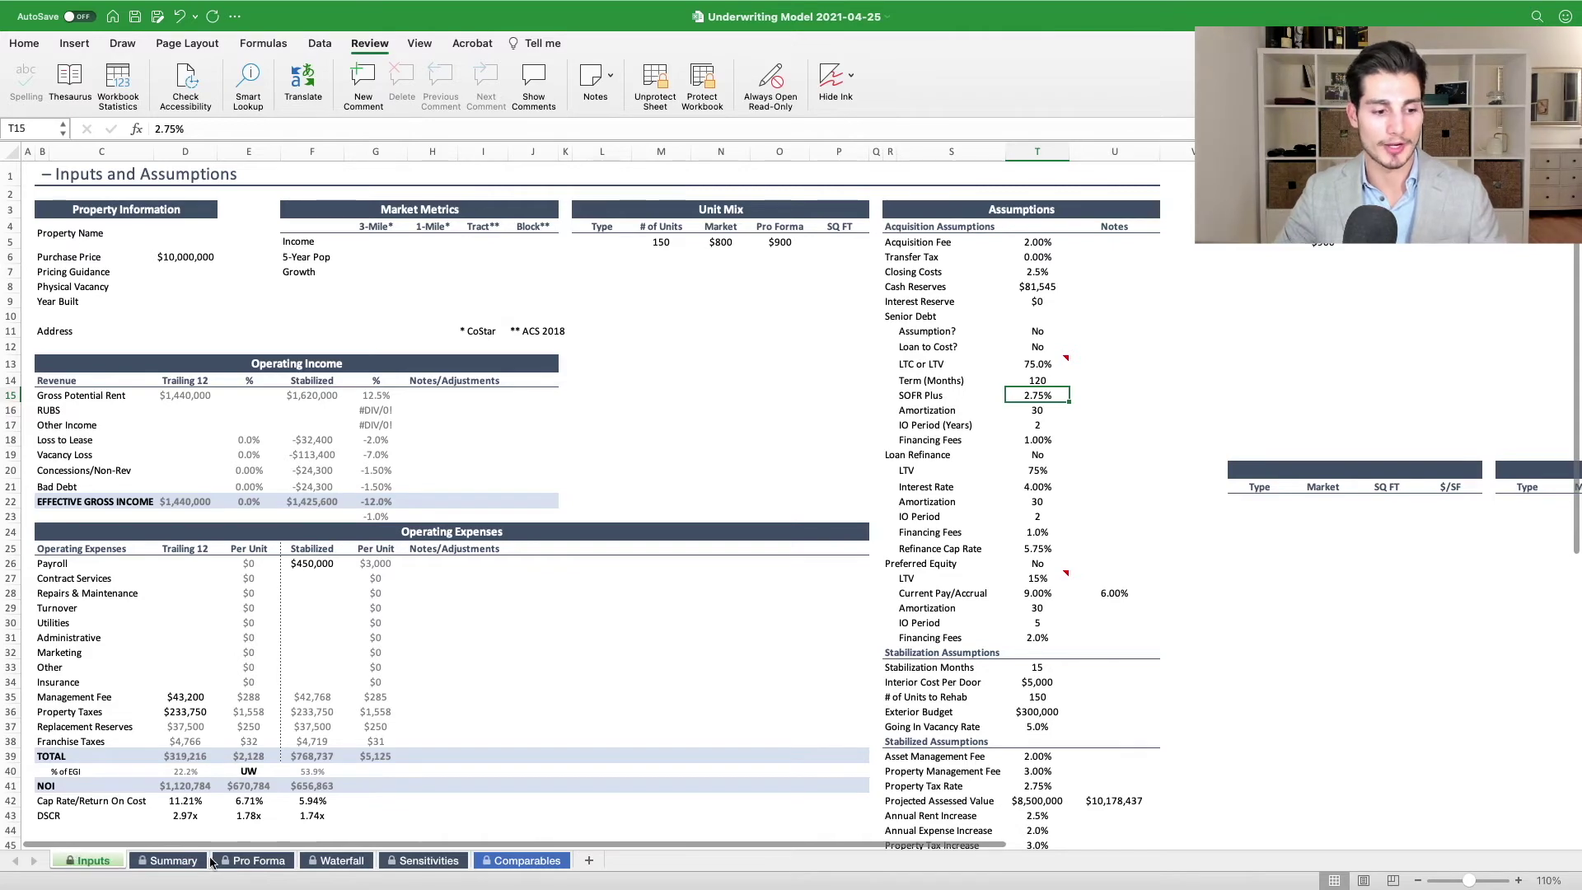
{"action": "left_click", "coordinate": [251, 861]}
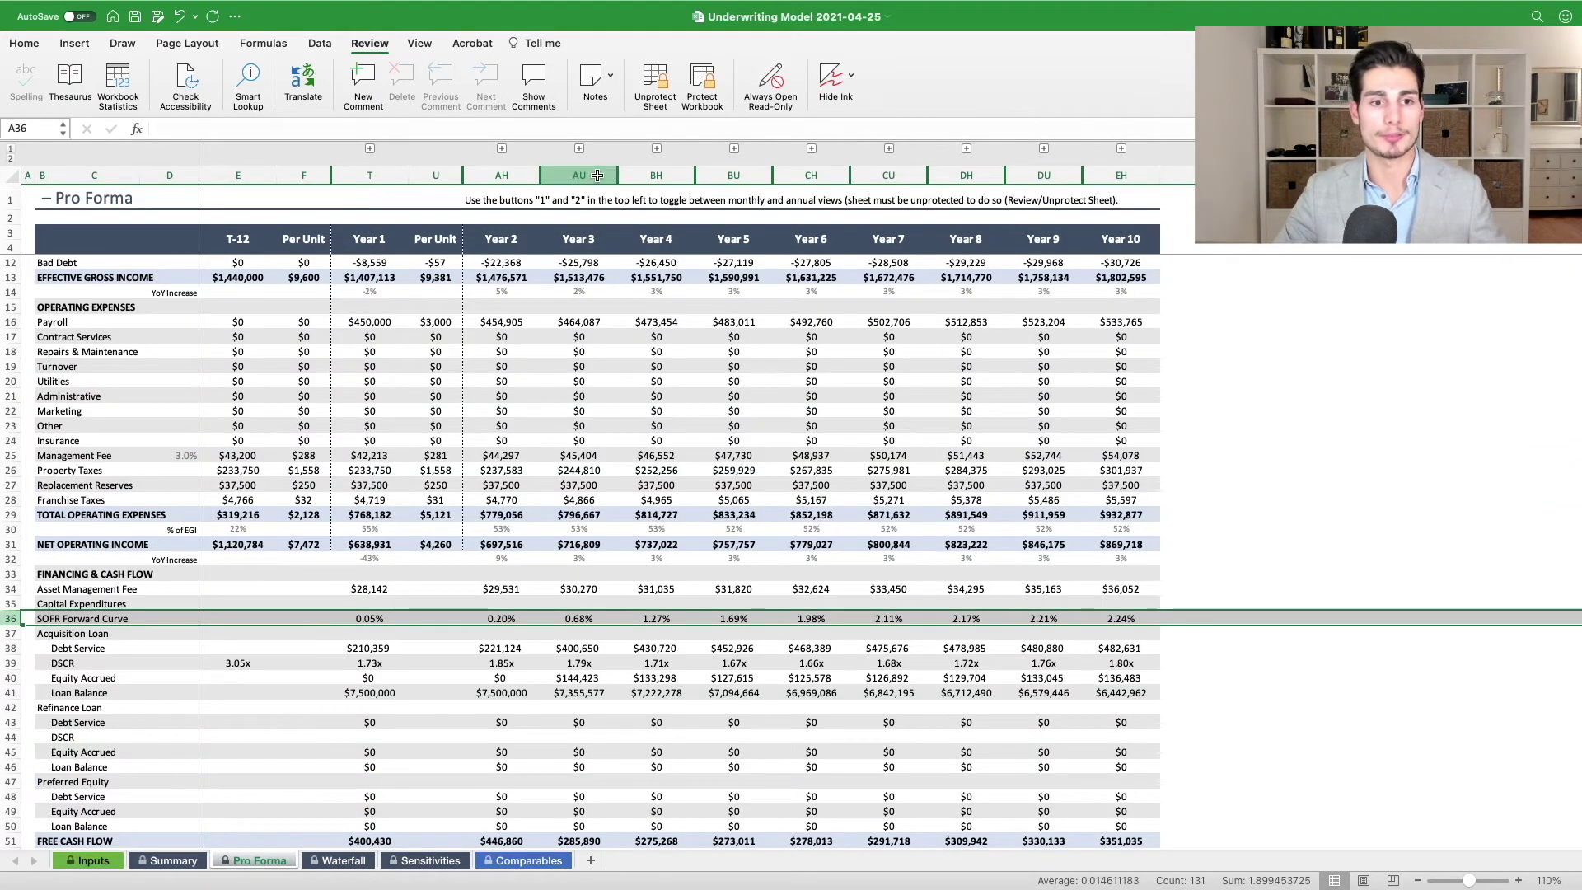
{"action": "left_click", "coordinate": [667, 87]}
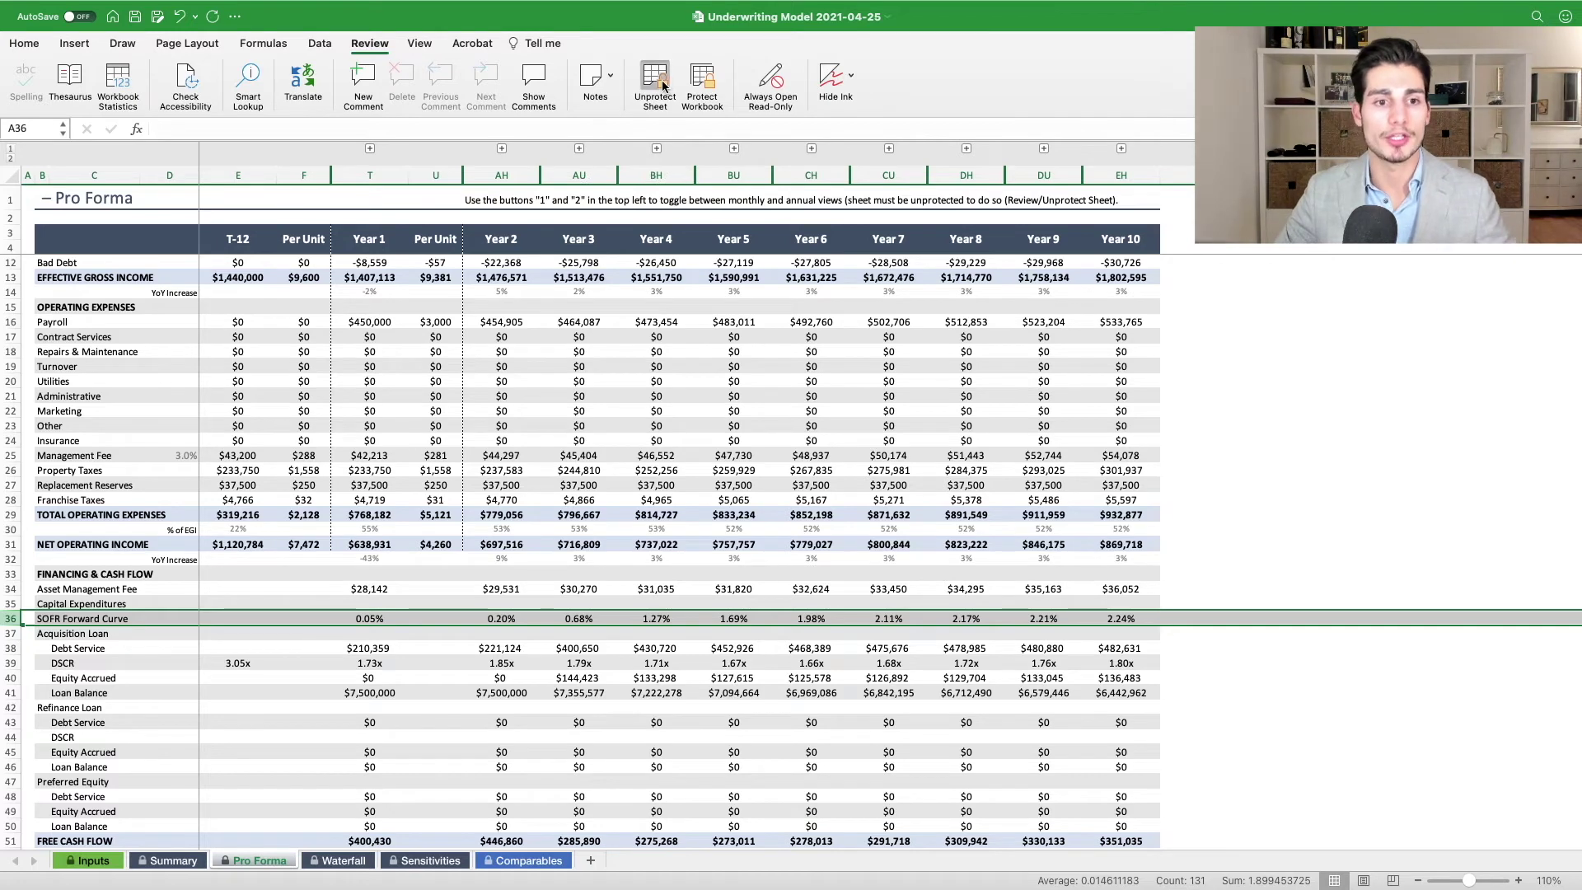
Expand the Pro Forma to monthly columns, showing the SOFR curve starting at 0.03% in Month 1
{"action": "left_click", "coordinate": [10, 158]}
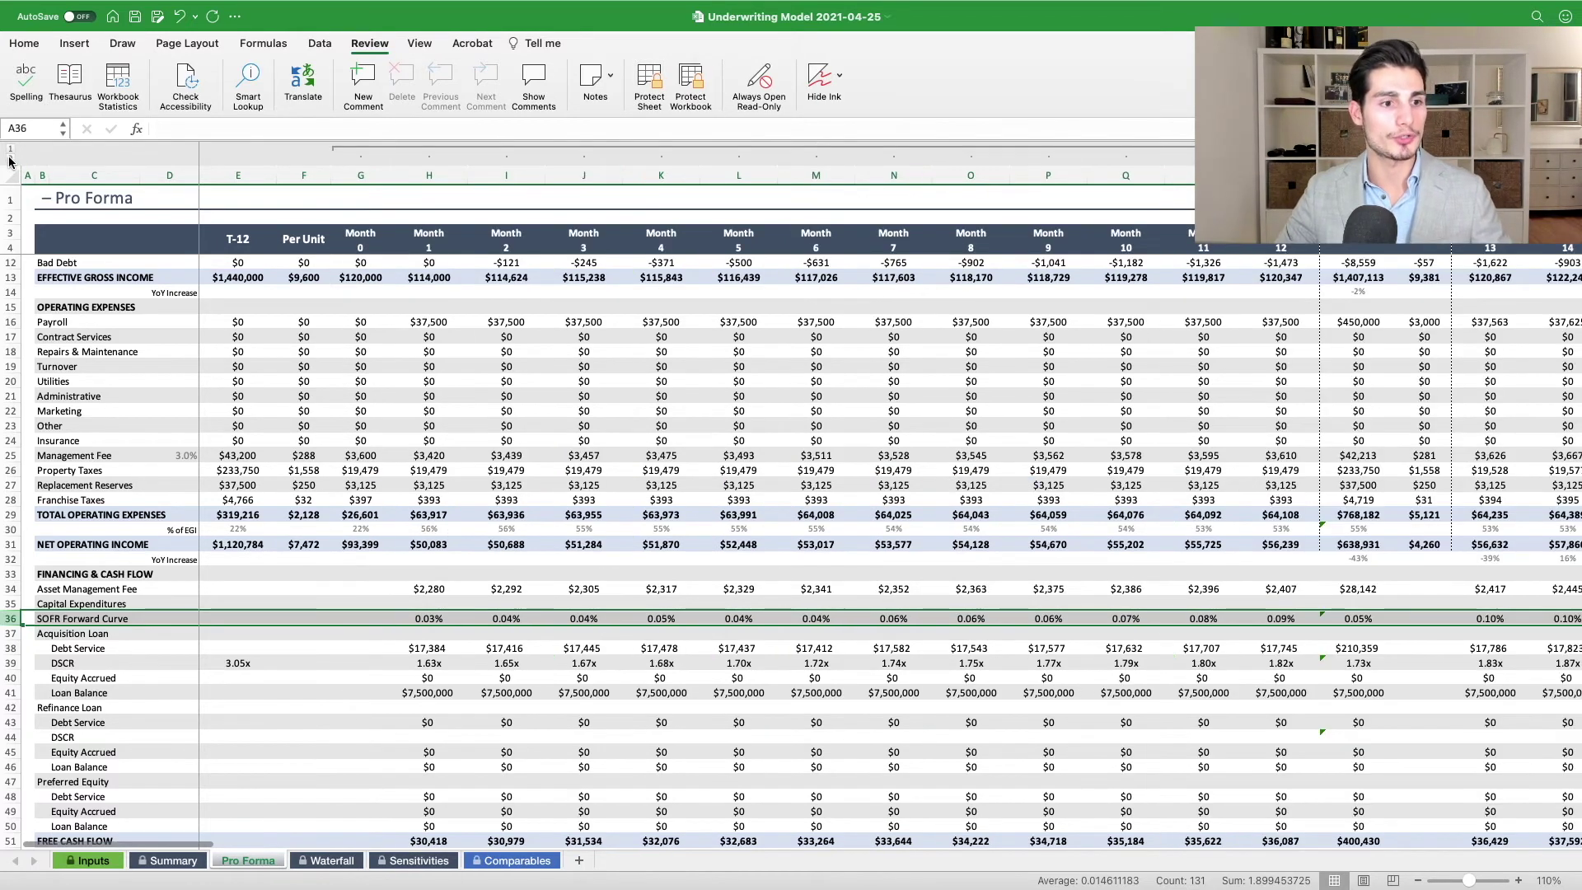
{"action": "scroll", "coordinate": [914, 437], "scroll_direction": "right", "scroll_amount": 20}
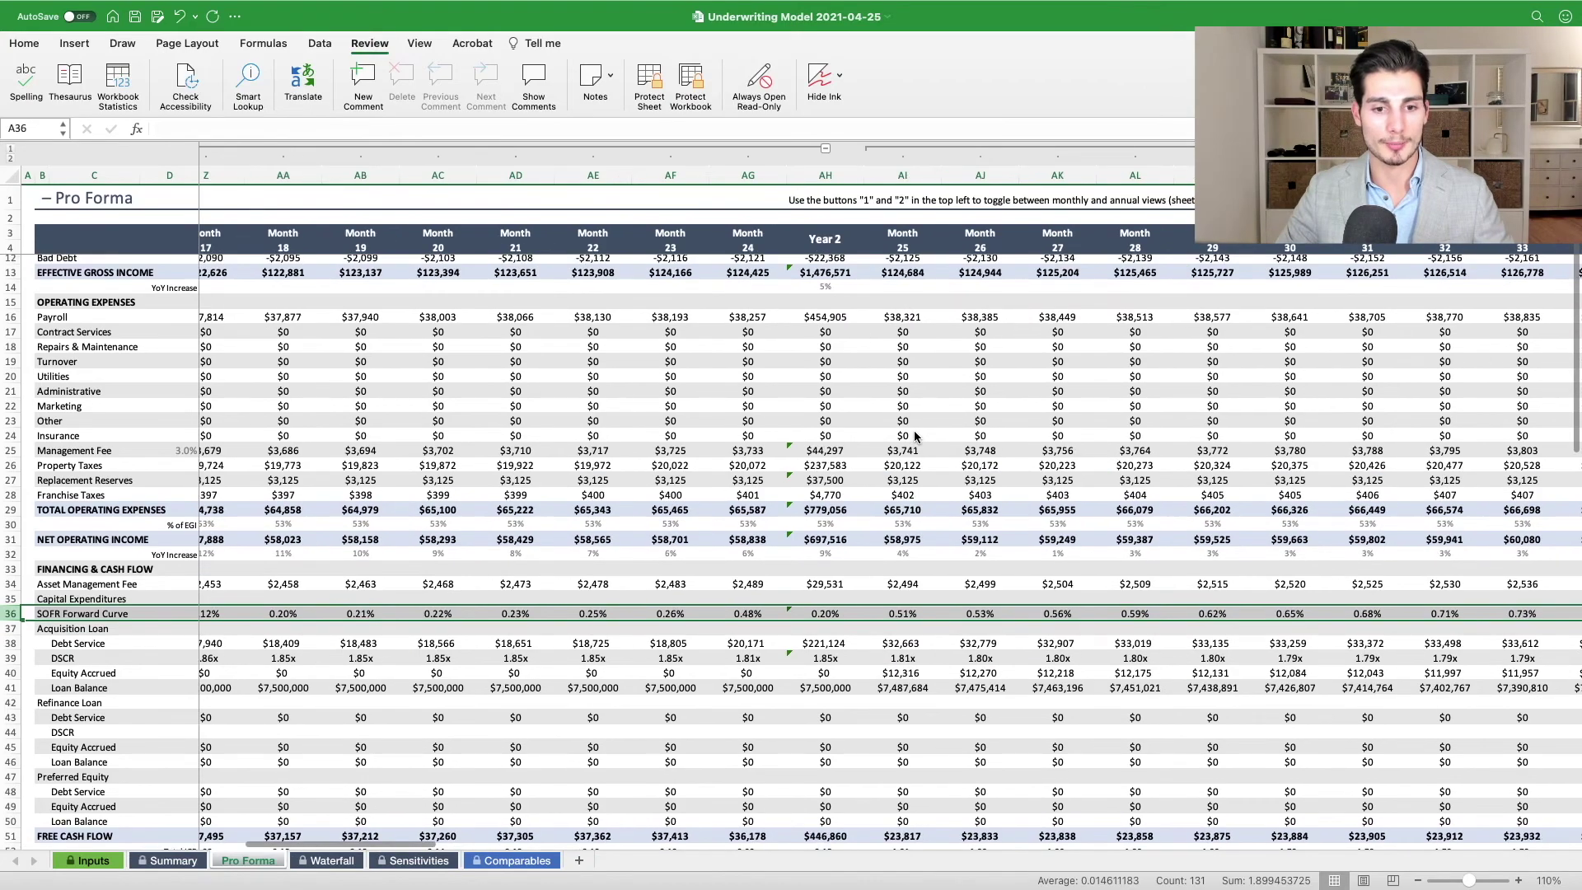
{"action": "scroll", "coordinate": [915, 437], "scroll_direction": "up", "scroll_amount": 3}
{"action": "scroll", "coordinate": [915, 437], "scroll_direction": "left", "scroll_amount": 20}
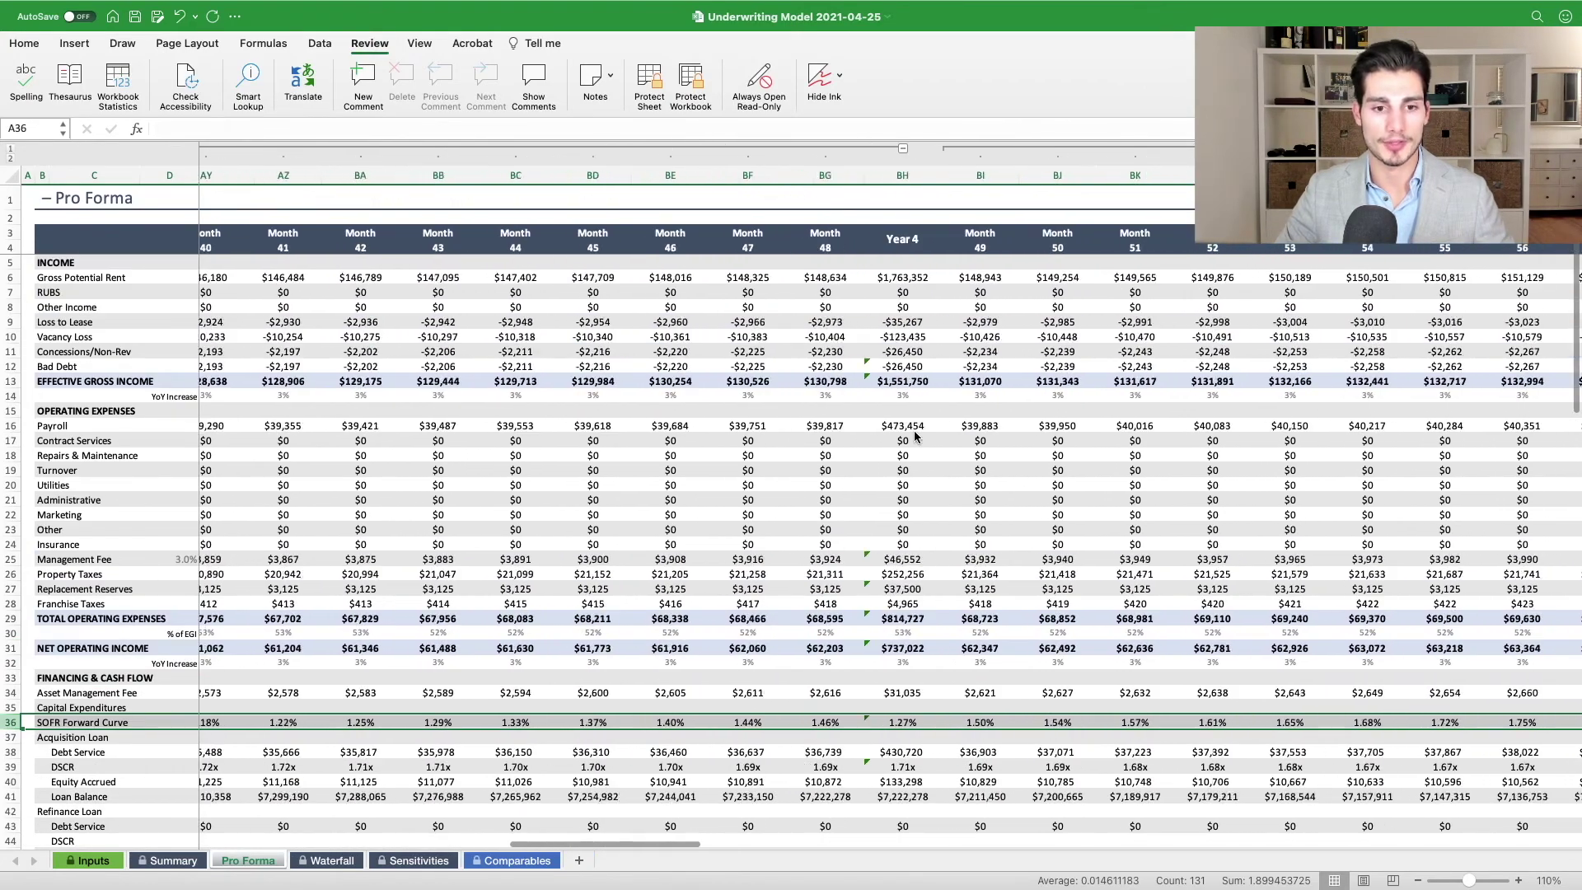
{"action": "scroll", "coordinate": [915, 437], "scroll_direction": "down", "scroll_amount": 5}
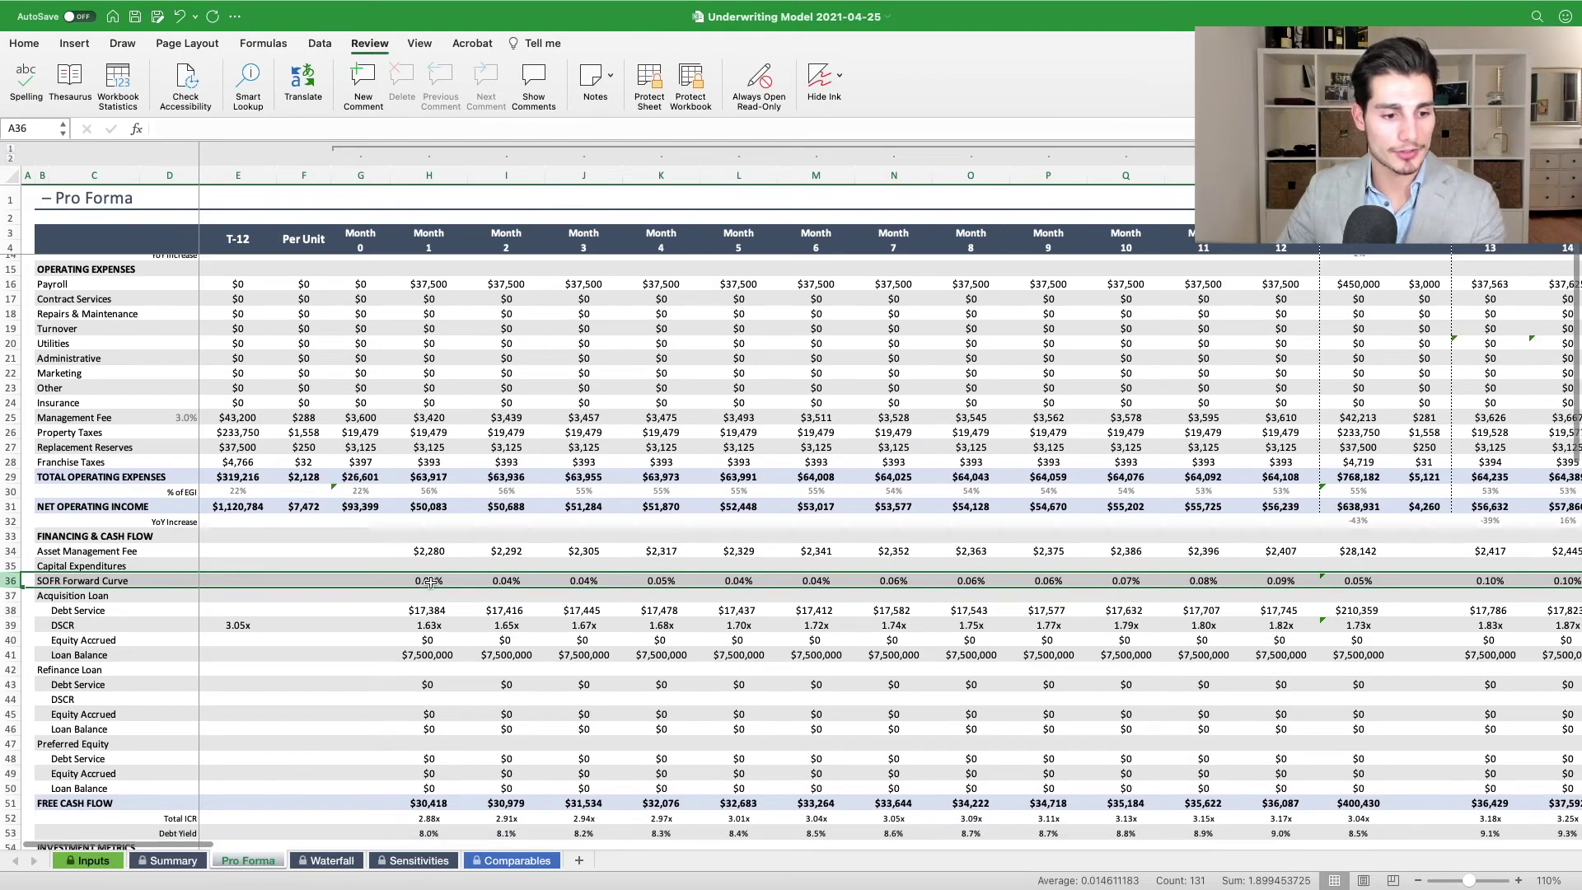
Check the Month 1 and Month 12 SOFR forward rates and the Year 1 average
{"action": "left_click", "coordinate": [452, 580]}
{"action": "key", "text": "Right"}
{"action": "key", "text": "Right"}
{"action": "key", "text": "Right"}
{"action": "key", "text": "Right"}
{"action": "key", "text": "Right"}
{"action": "key", "text": "Right"}
{"action": "key", "text": "Right"}
{"action": "key", "text": "Right"}
{"action": "key", "text": "Right"}
{"action": "key", "text": "Right"}
{"action": "key", "text": "Right"}
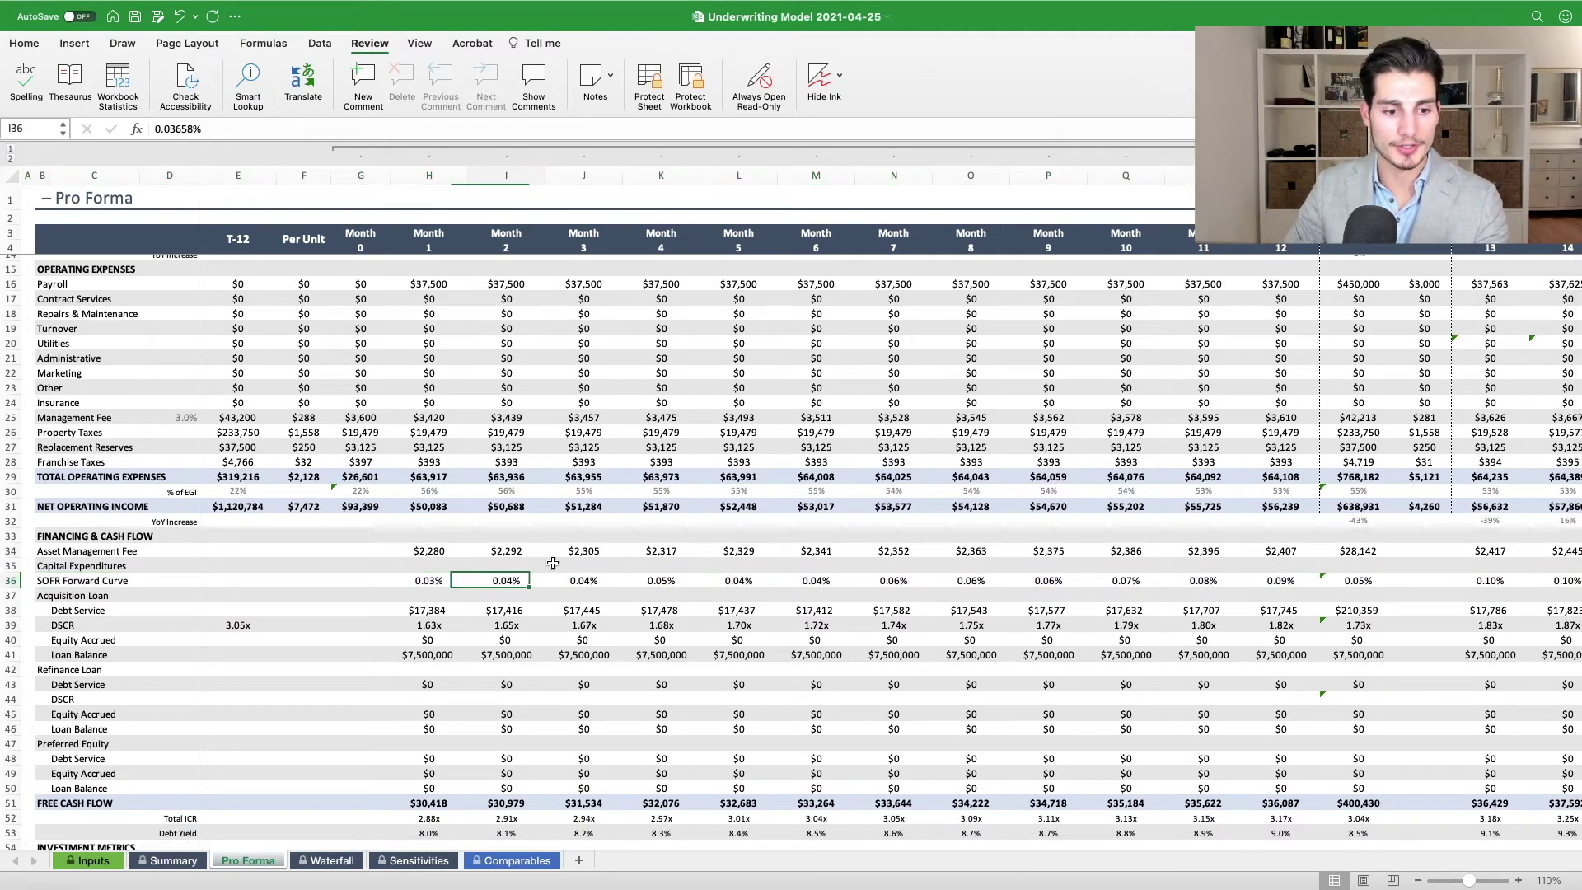
{"action": "key", "text": "Right"}
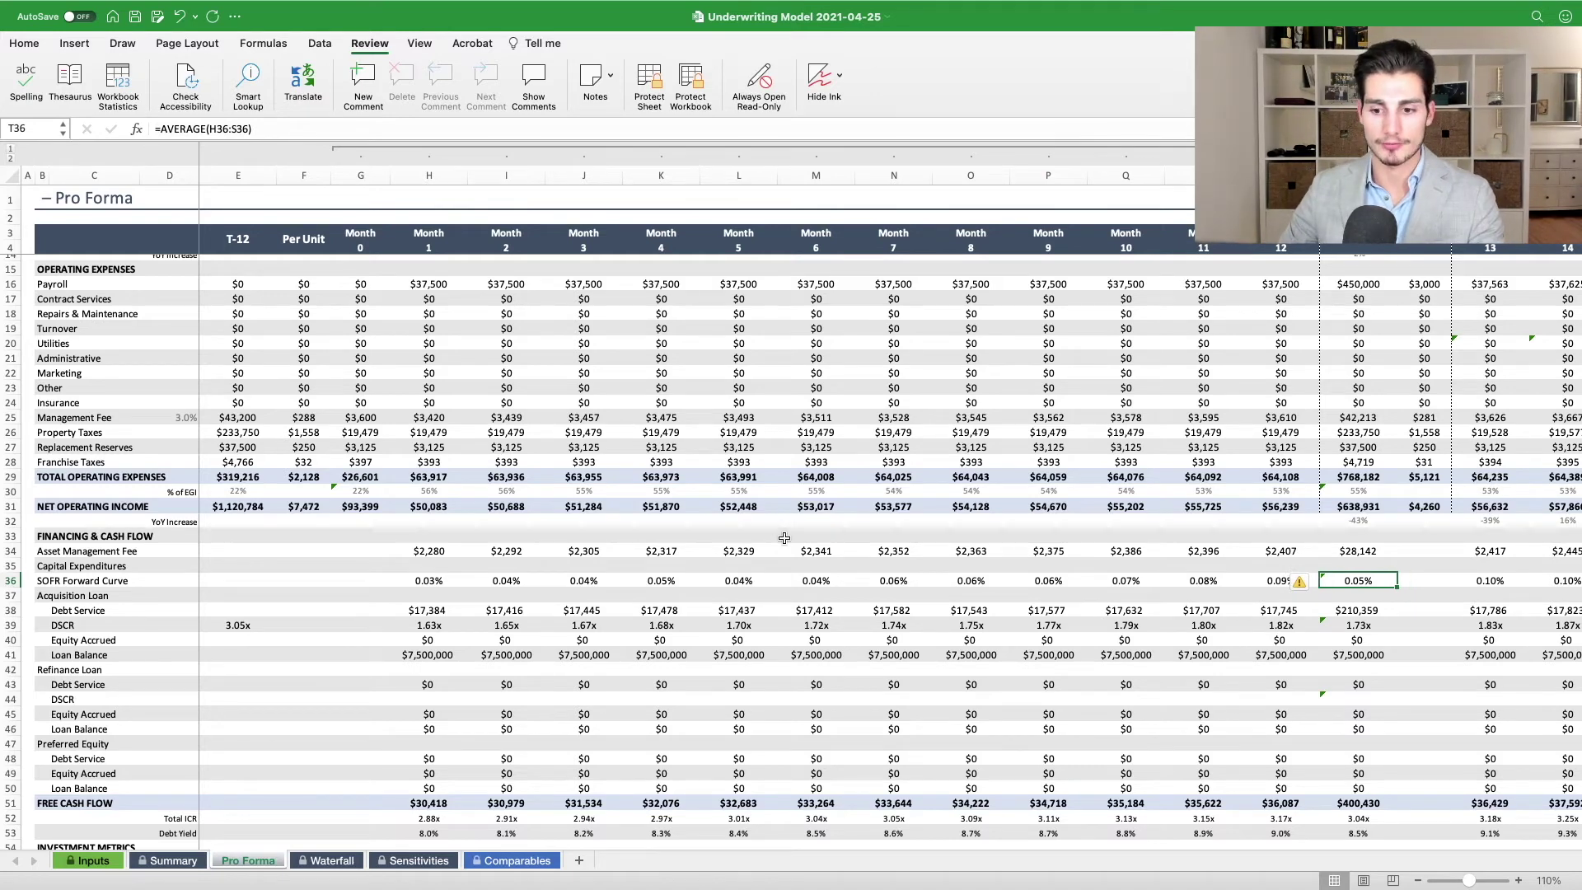
{"action": "scroll", "coordinate": [784, 537], "scroll_direction": "right", "scroll_amount": 1}
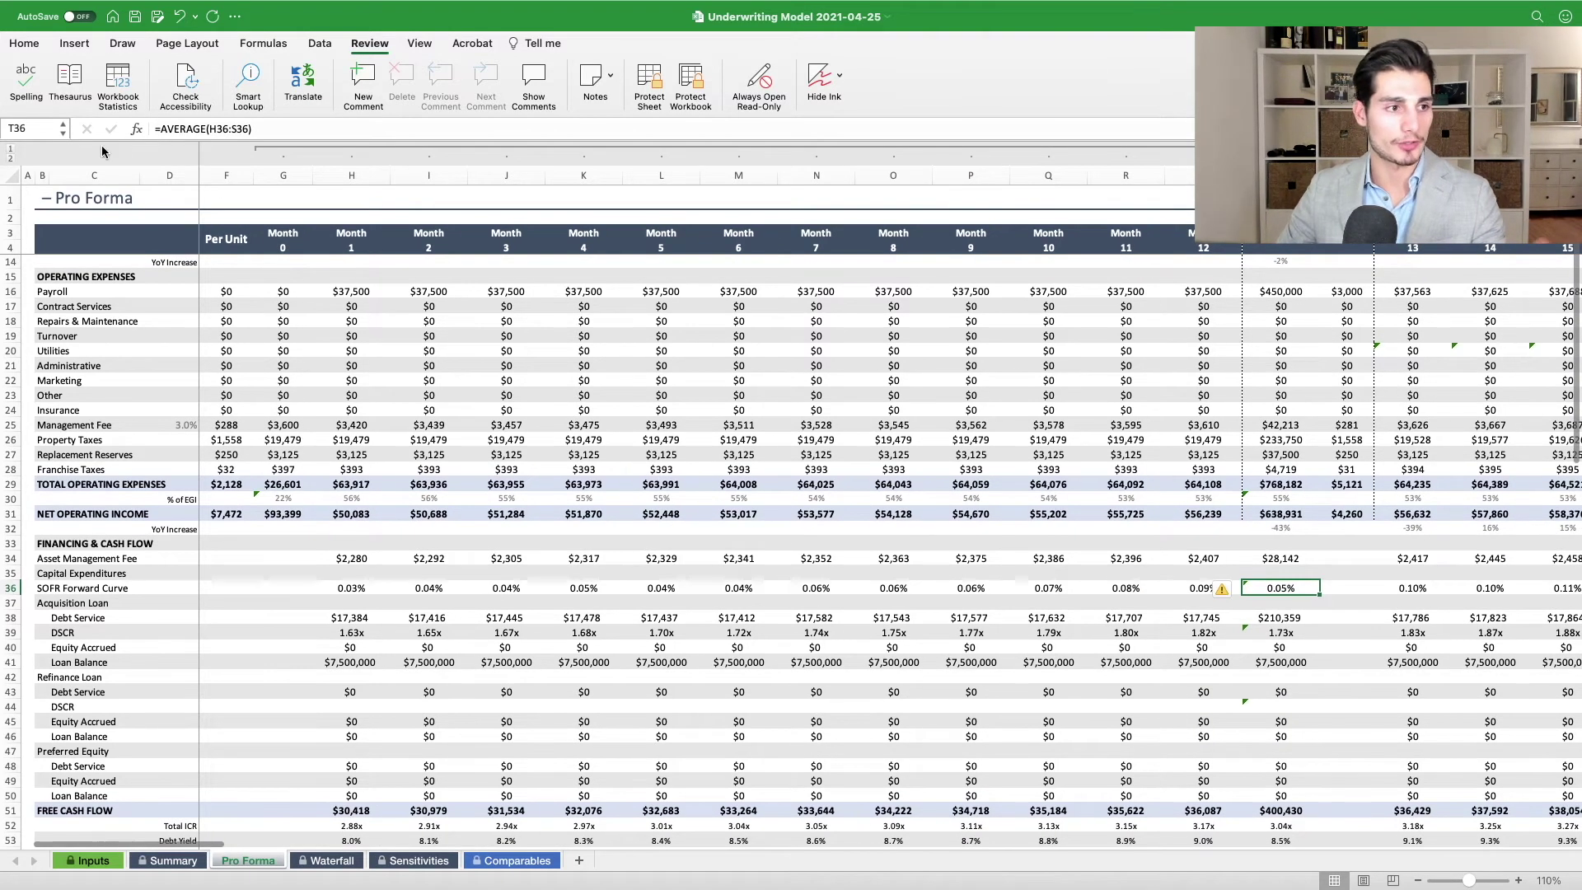
Collapse to the annual view and select the Year 1–Year 10 SOFR averages, ending at 2.24%
{"action": "left_click", "coordinate": [12, 149]}
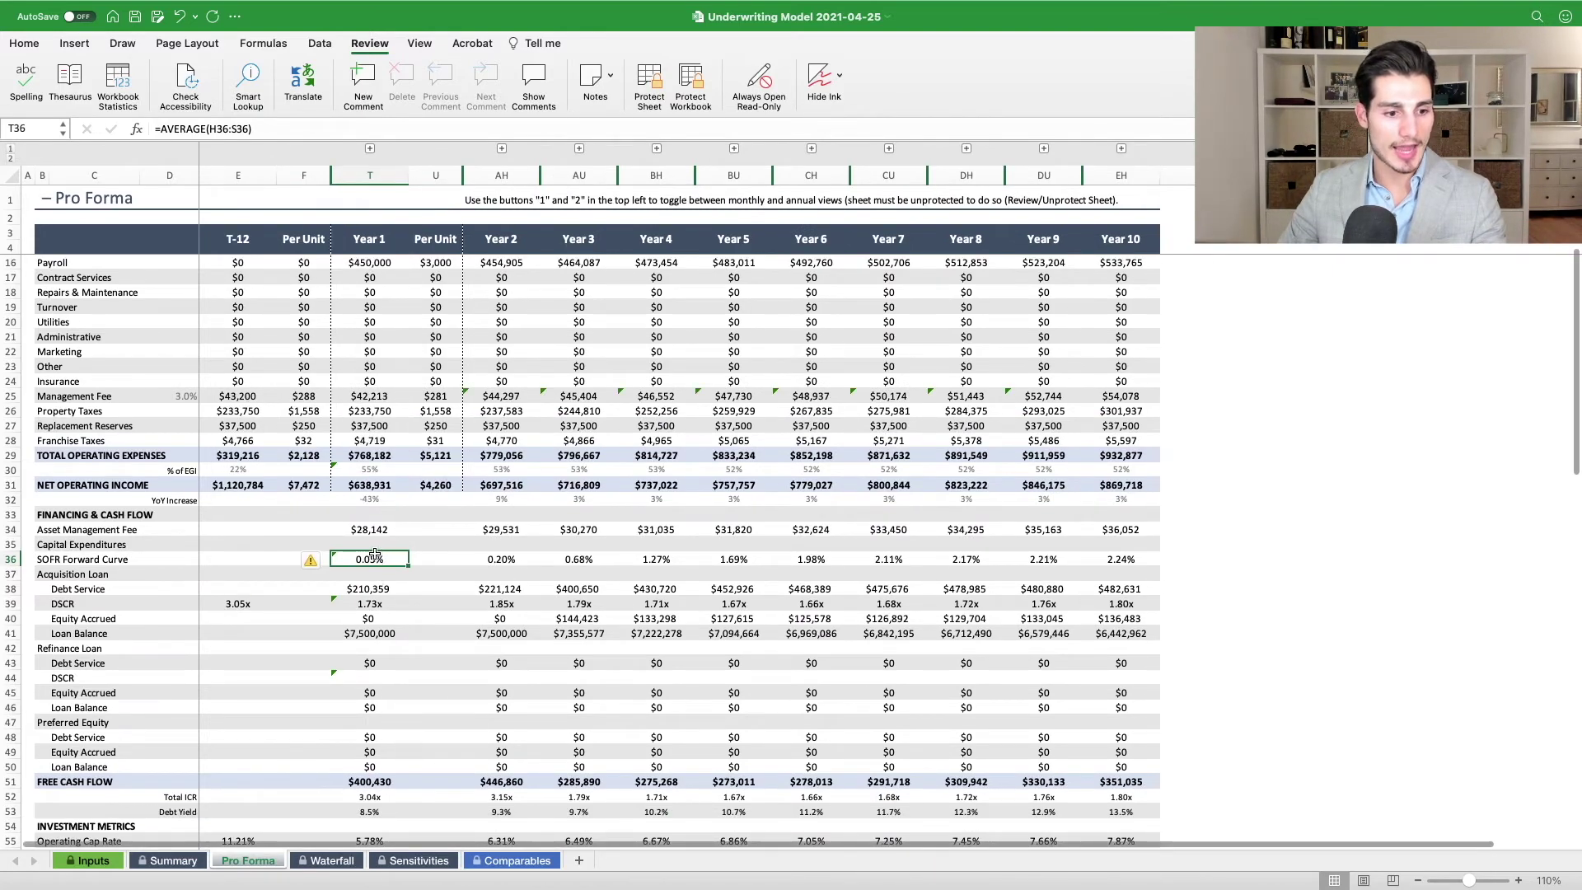
{"action": "left_click", "coordinate": [500, 559]}
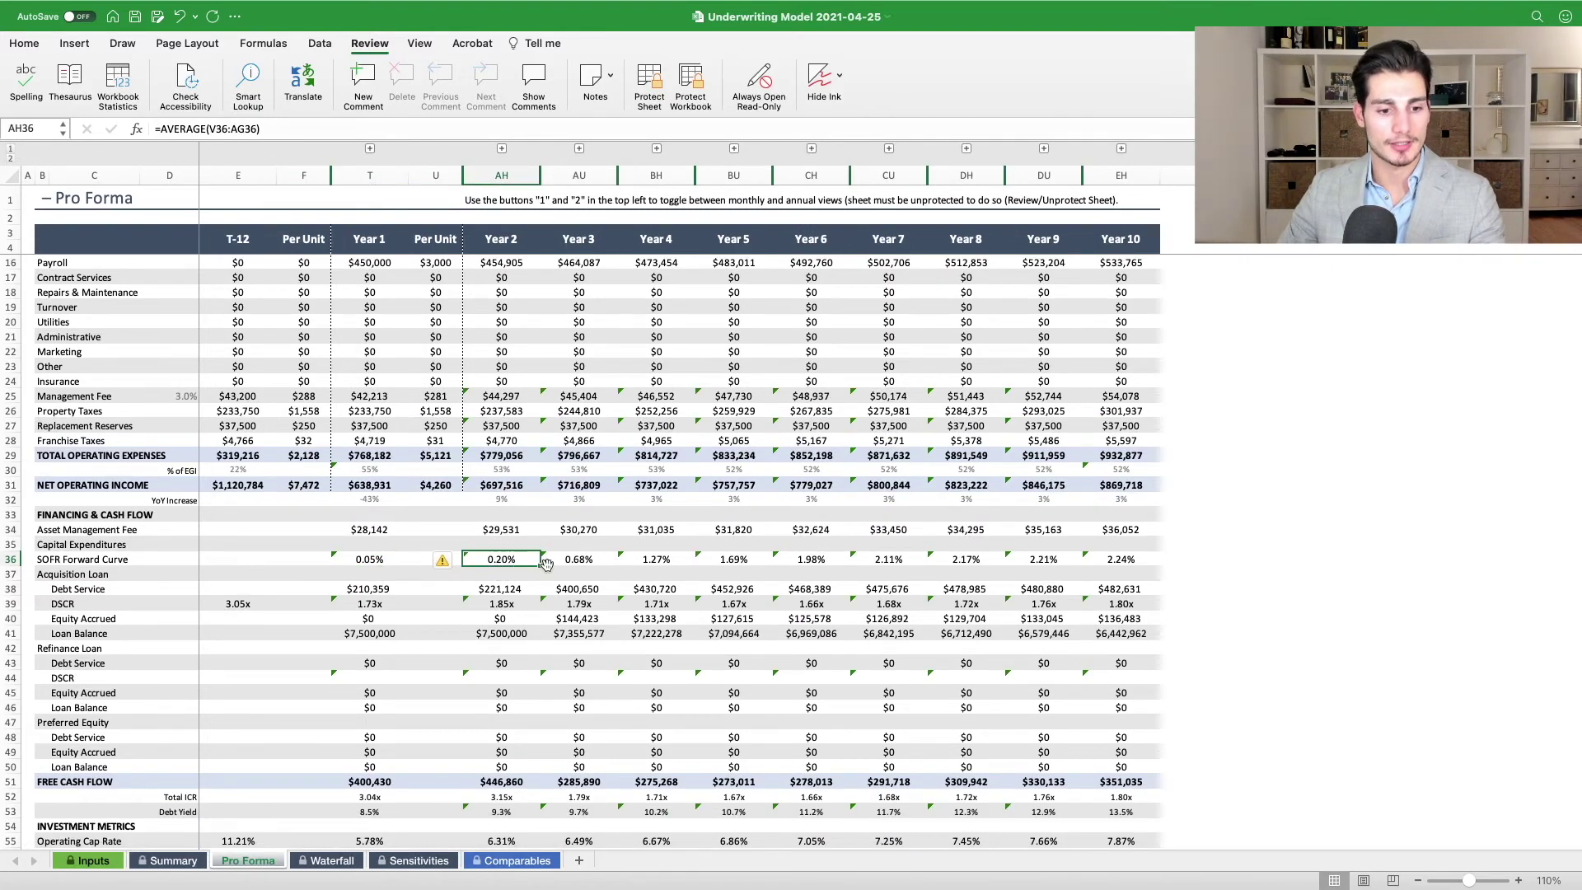
{"action": "left_click", "coordinate": [603, 560]}
{"action": "left_click", "coordinate": [674, 560]}
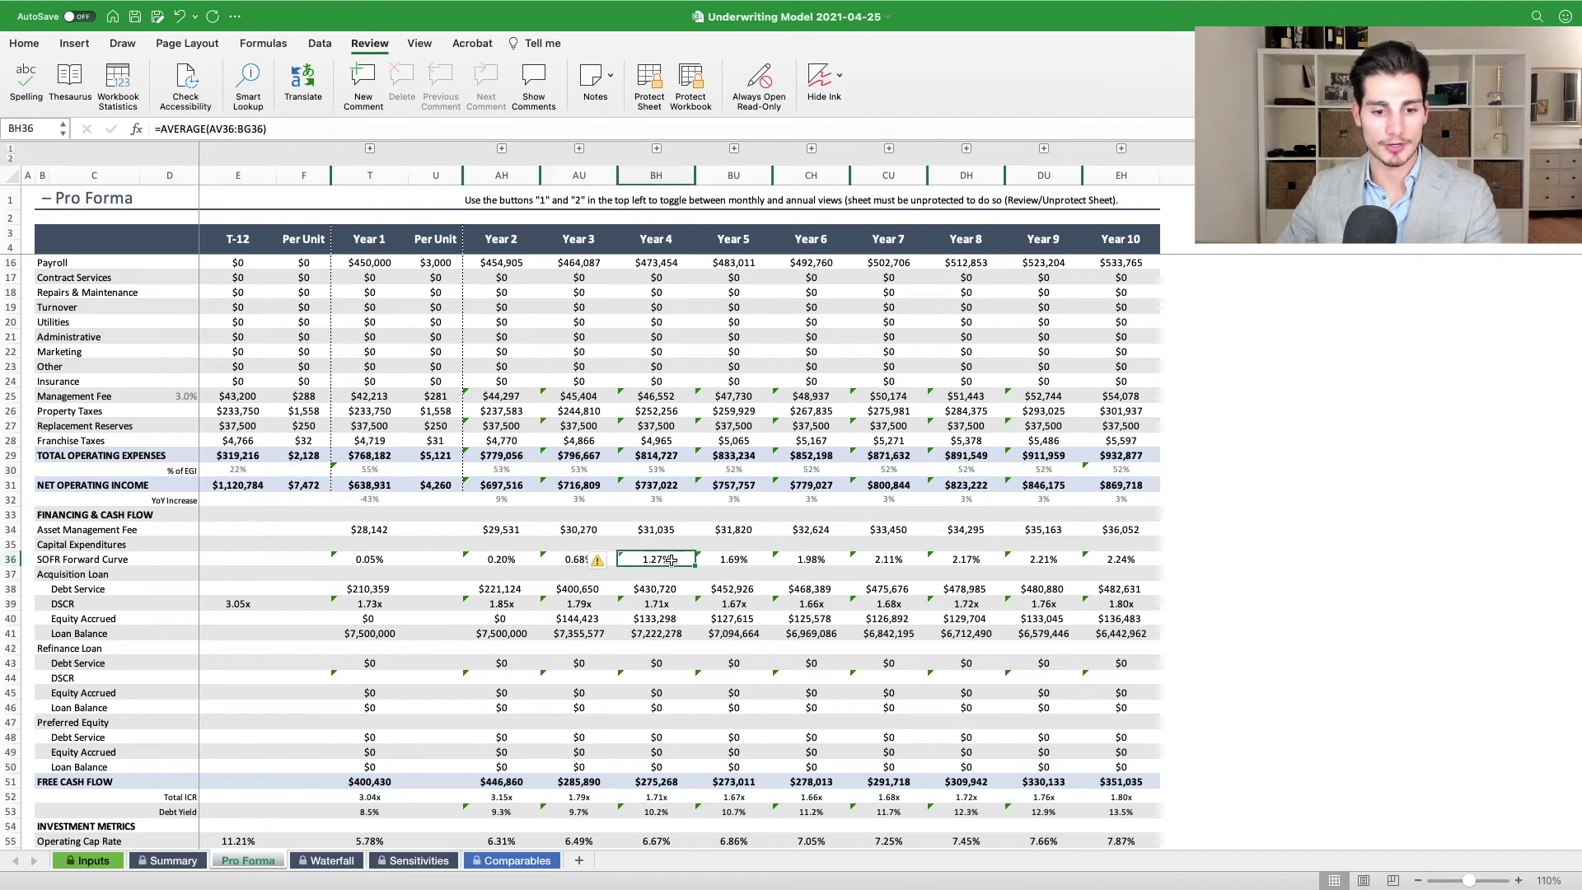
{"action": "left_click", "coordinate": [1114, 559]}
{"action": "left_click_drag", "start_coordinate": [1114, 559], "coordinate": [386, 557]}
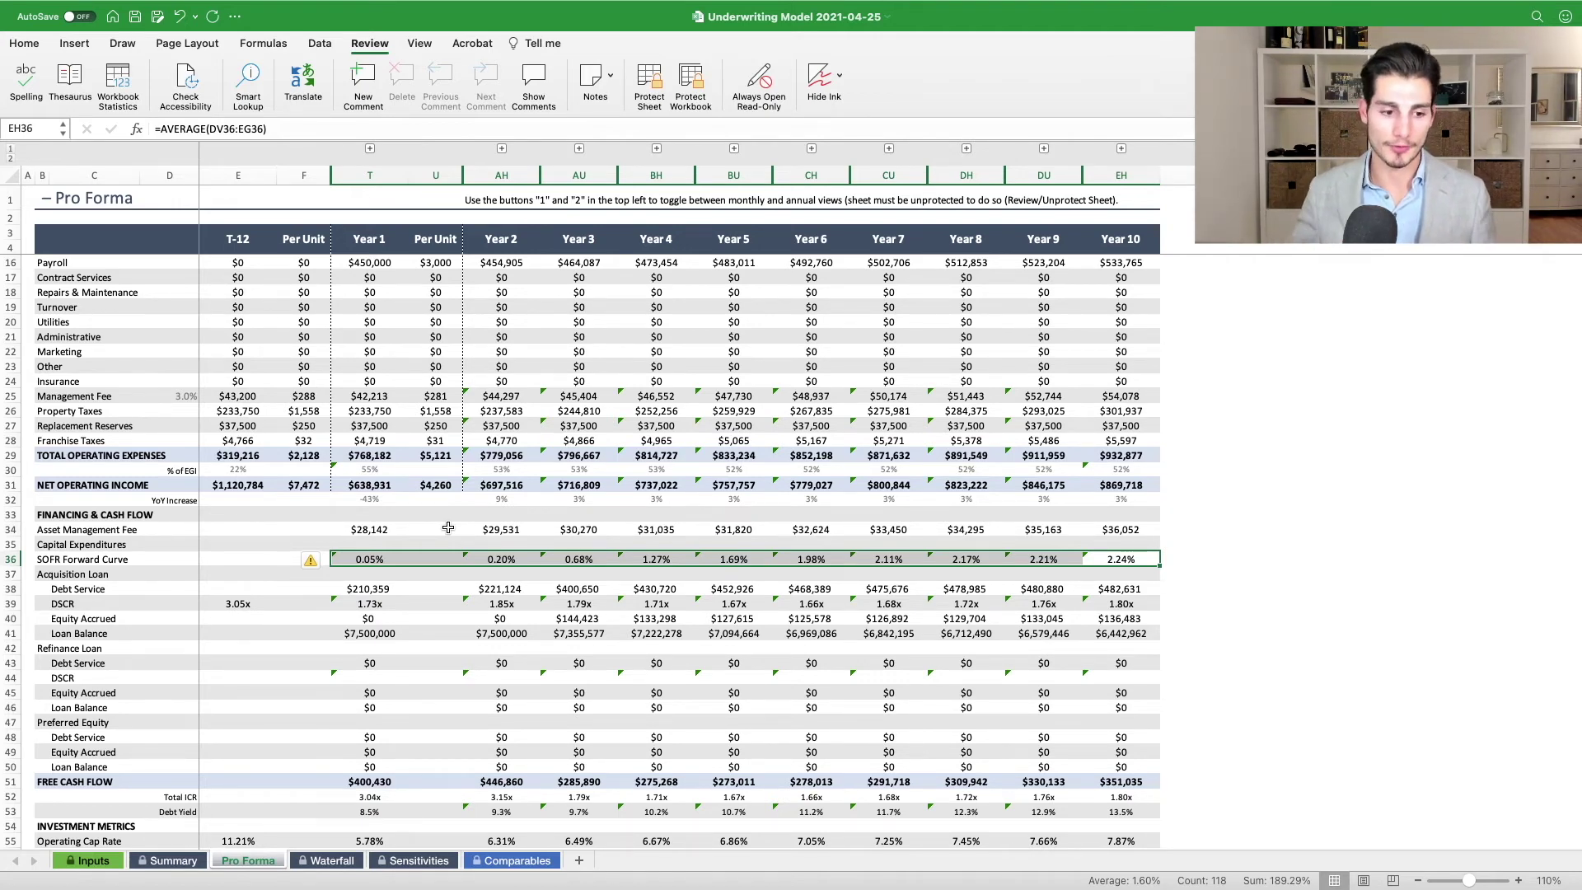
{"action": "scroll", "coordinate": [447, 527], "scroll_direction": "down", "scroll_amount": 2}
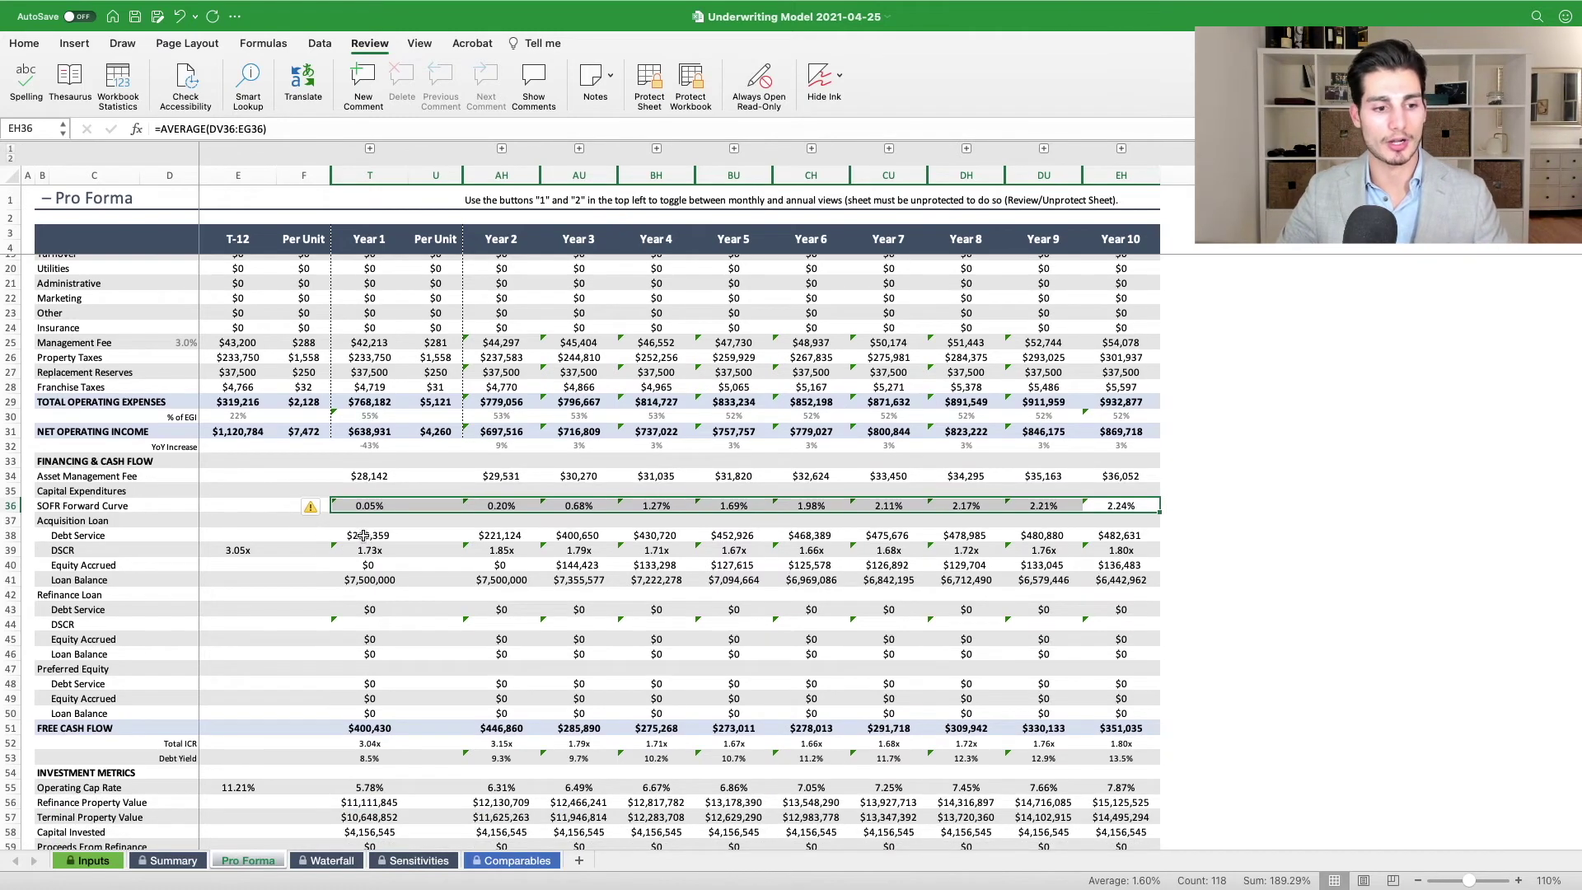
{"action": "left_click", "coordinate": [368, 536]}
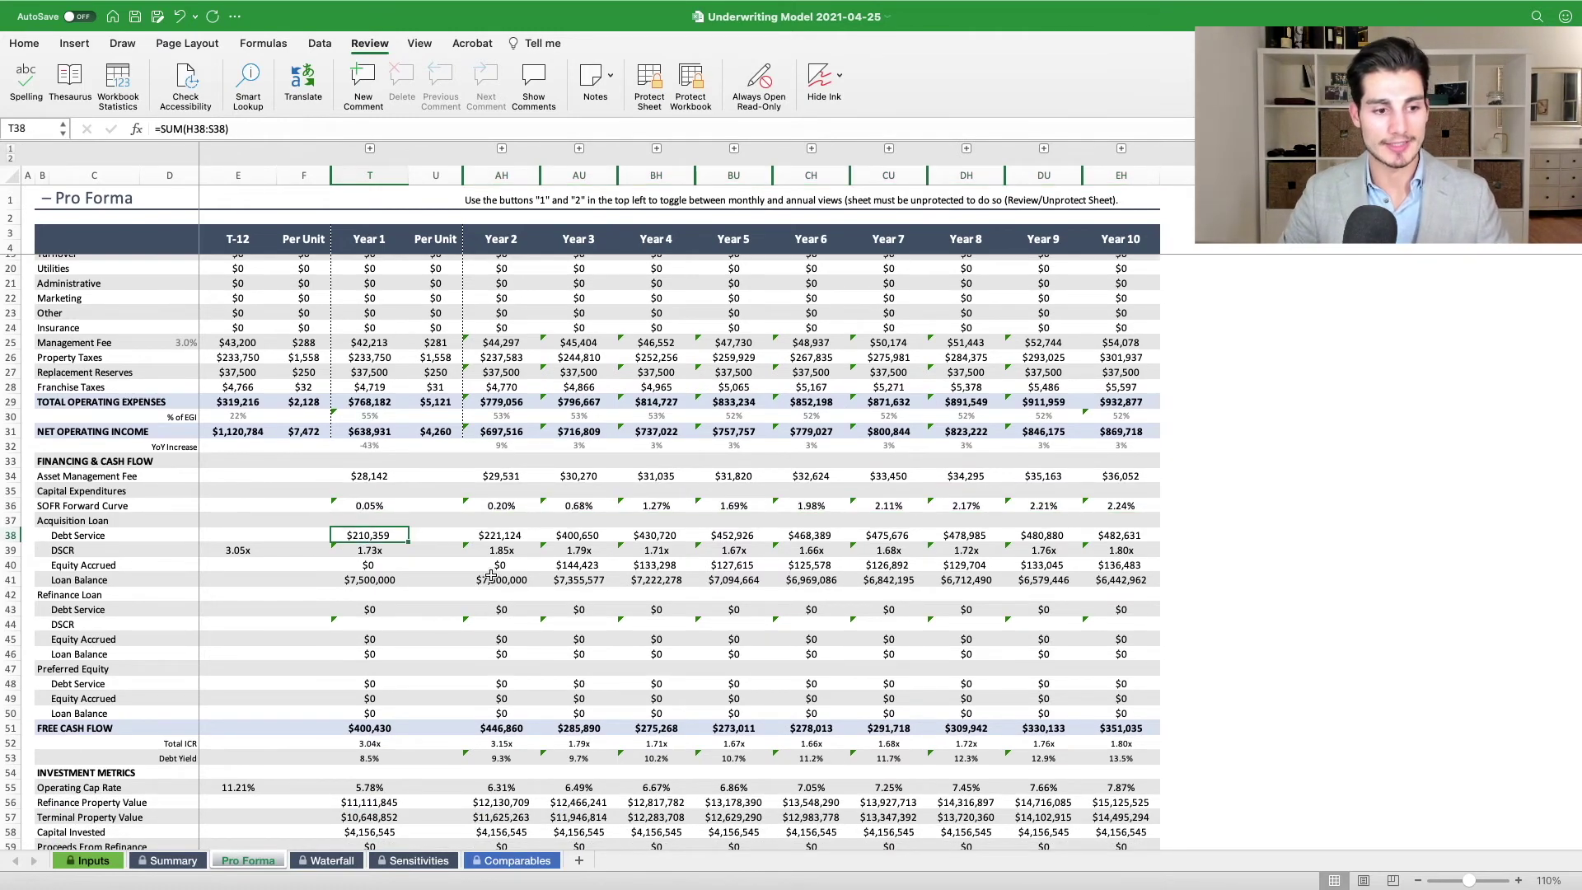
{"action": "key", "text": "Right"}
{"action": "key", "text": "Right"}
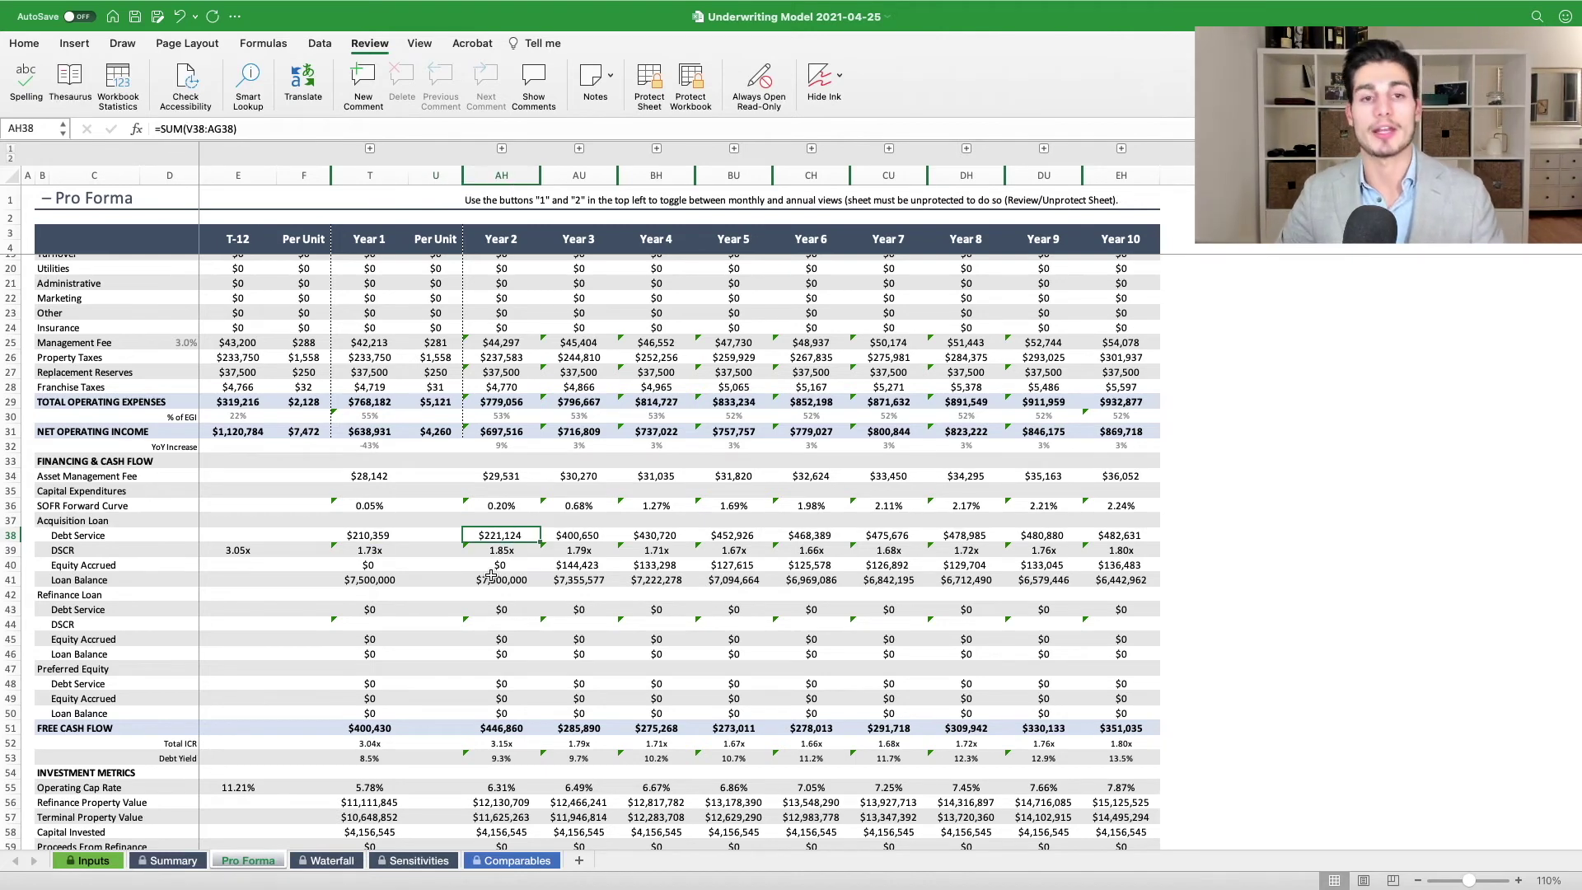
{"action": "key", "text": "Right"}
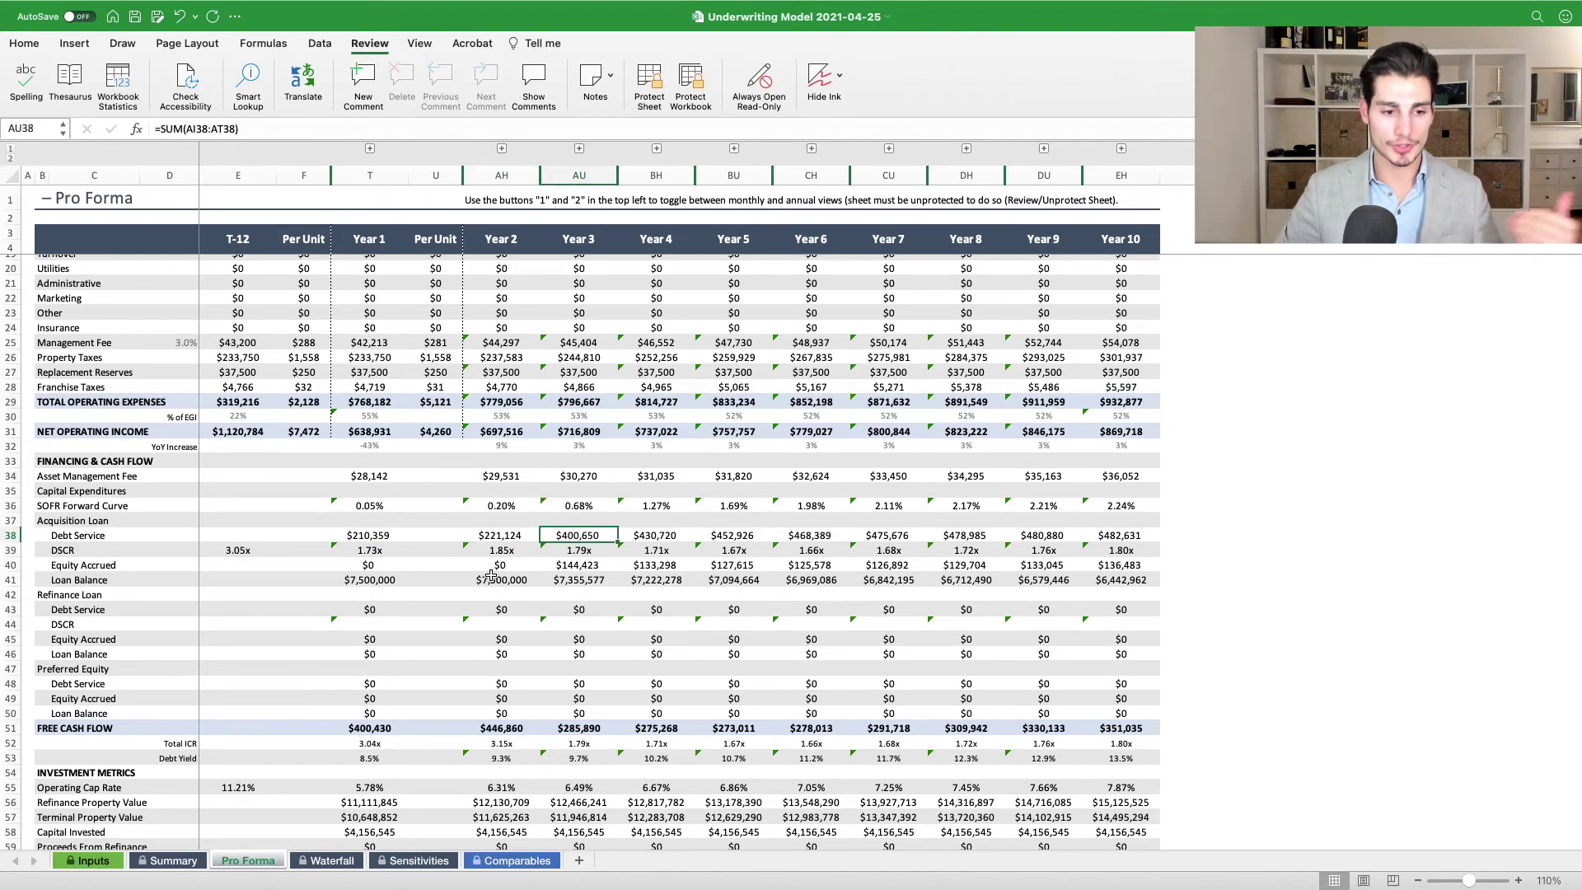
{"action": "key", "text": "Down"}
{"action": "key", "text": "Down"}
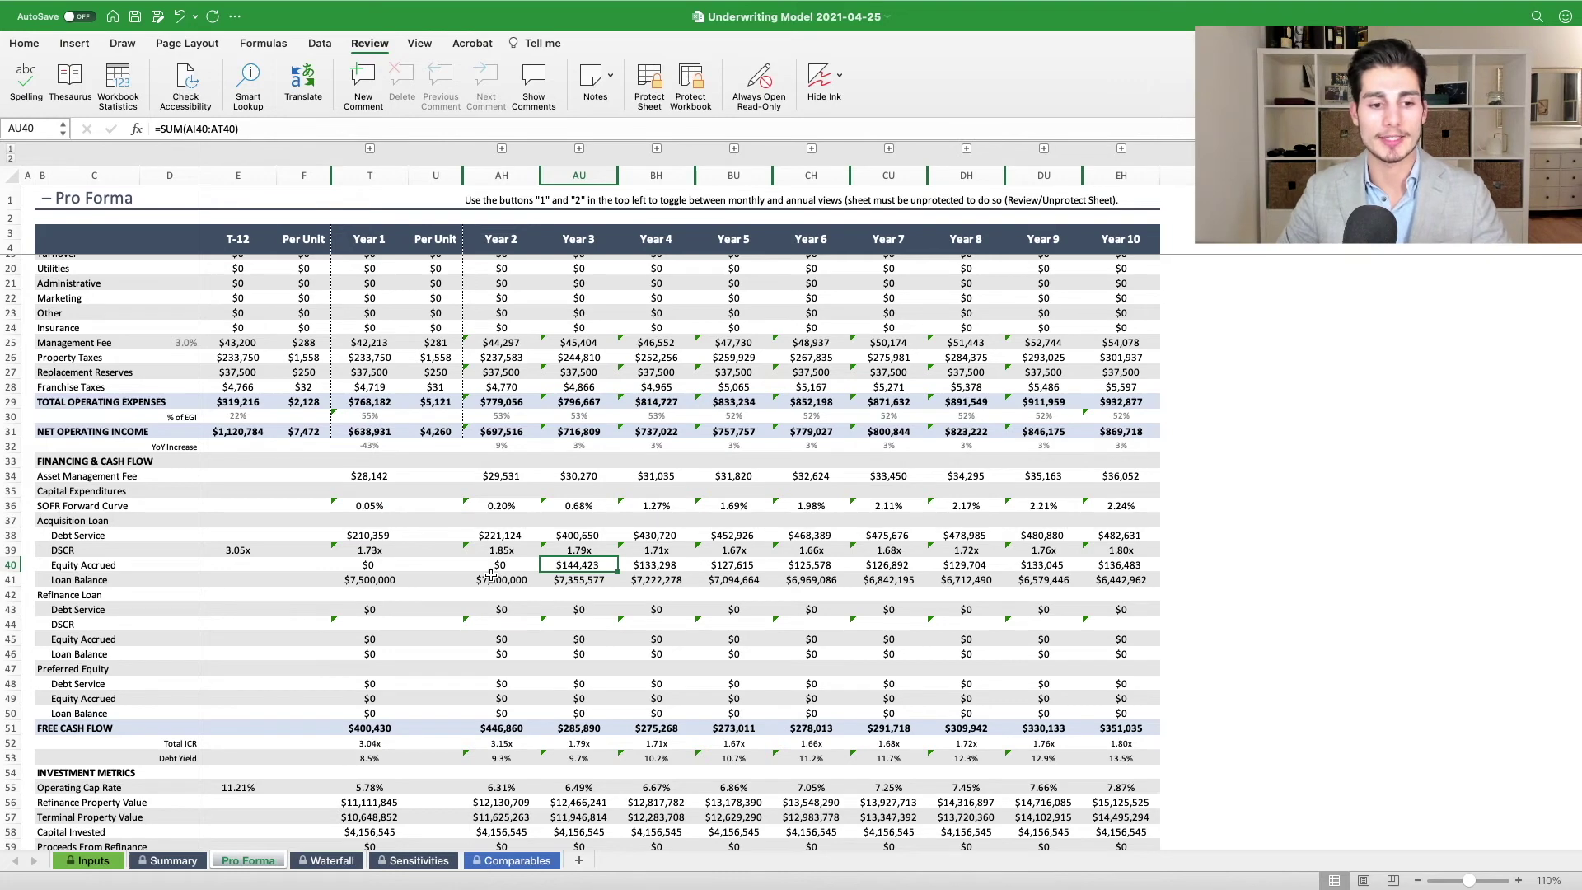
{"action": "key", "text": "Up"}
{"action": "key", "text": "Up"}
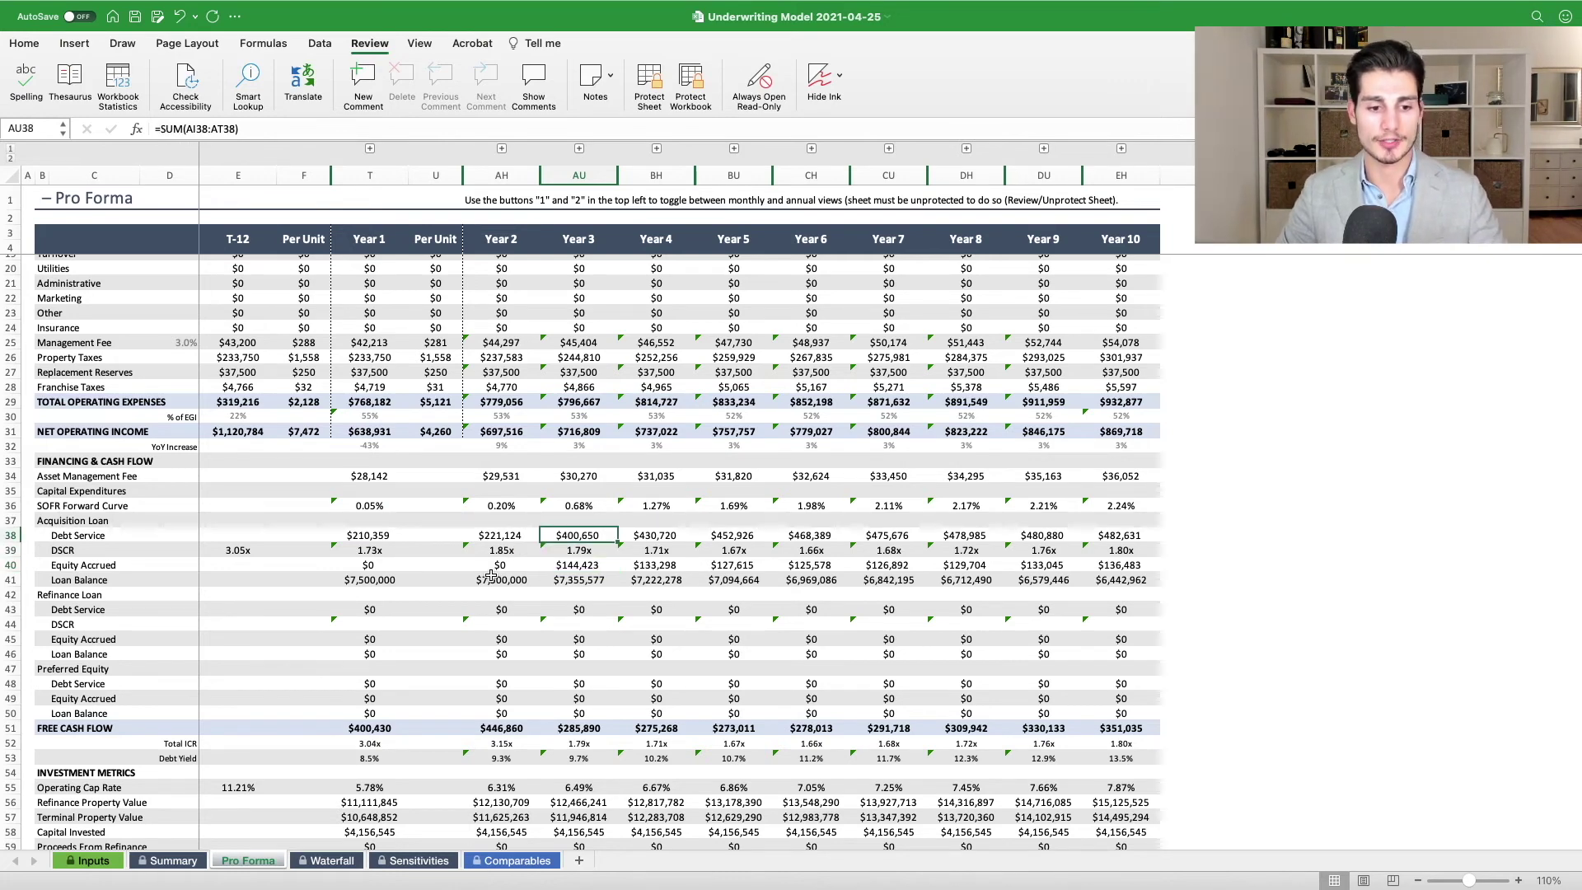
{"action": "key", "text": "Right"}
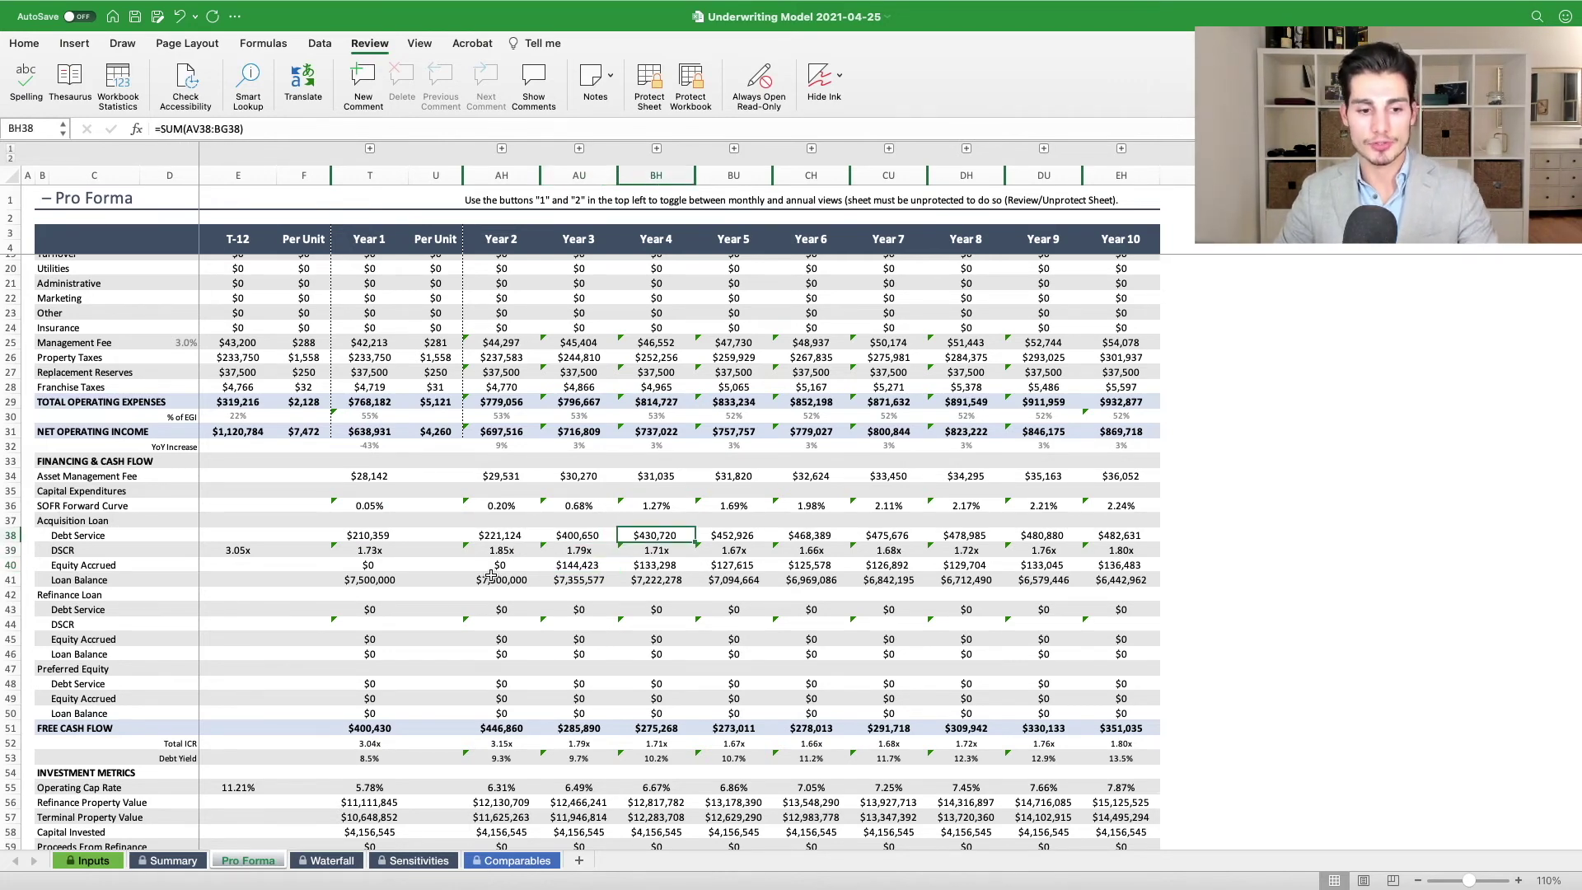
{"action": "key", "text": "Up"}
{"action": "key", "text": "Up"}
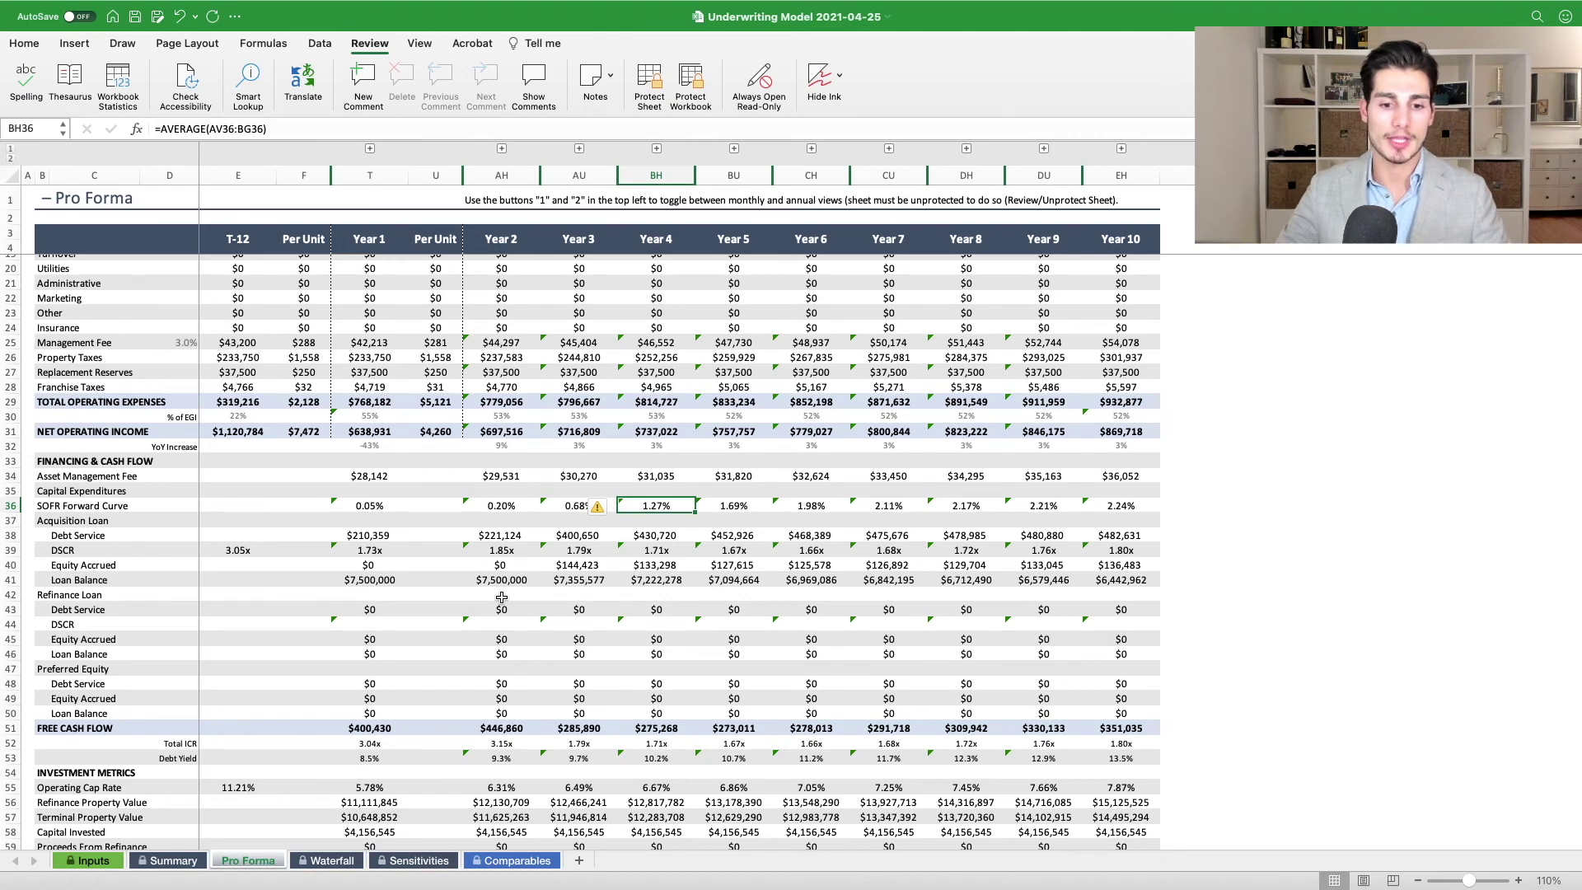
{"action": "key", "text": "Right"}
{"action": "key", "text": "Right"}
{"action": "key", "text": "Right"}
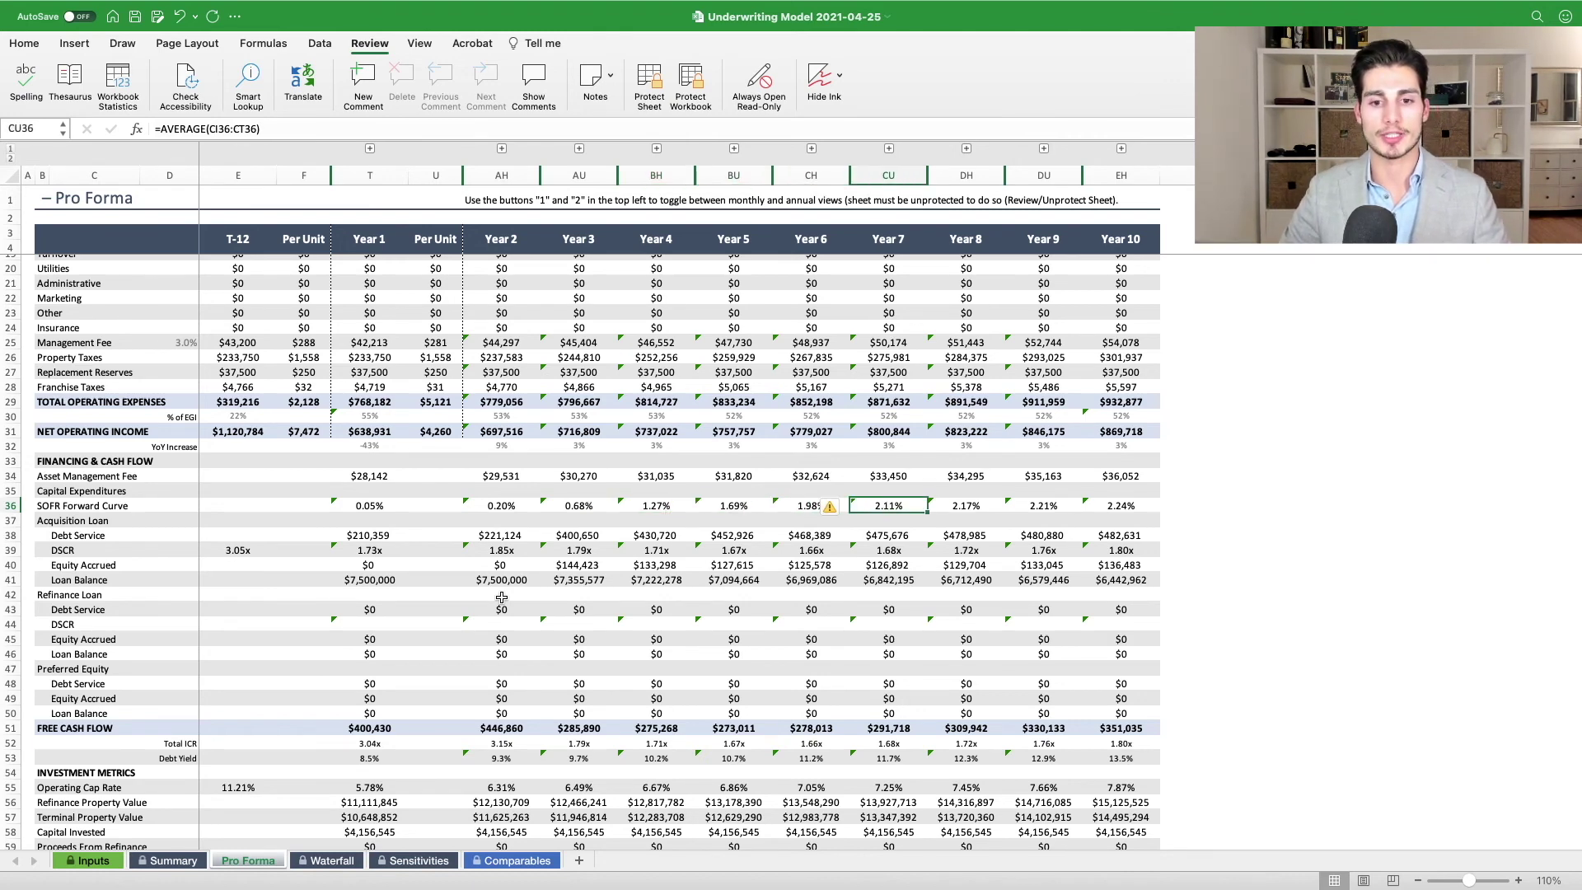